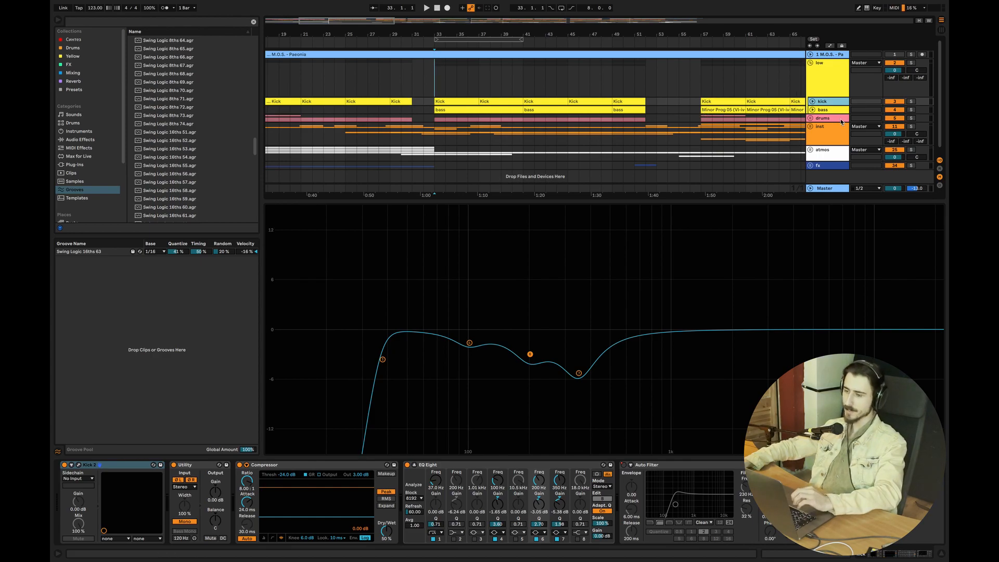
Unfold the bass track and inspect the MIDI notes of its clip starting at bar 33
{"action": "left_click", "coordinate": [812, 110]}
{"action": "left_click", "coordinate": [941, 554]}
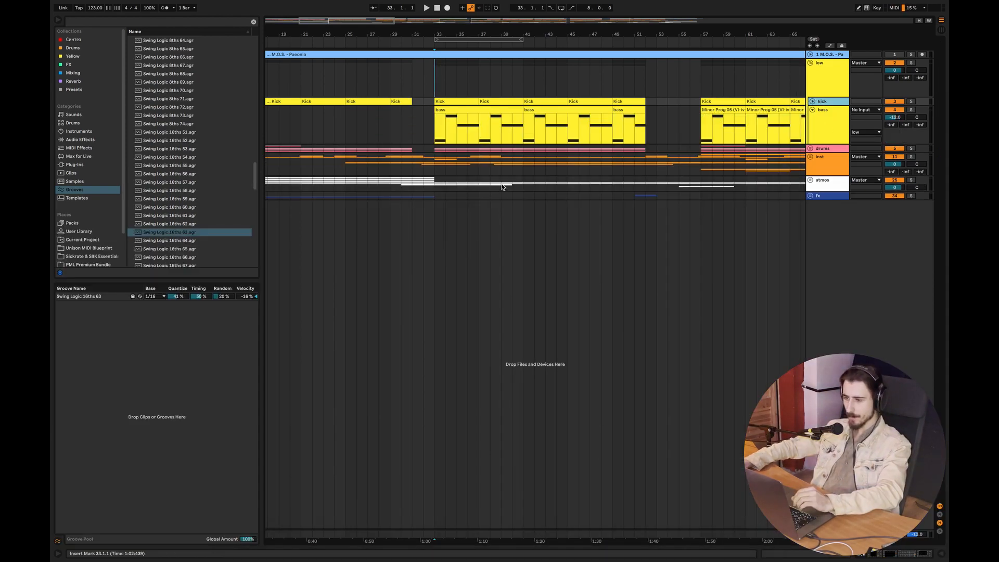
{"action": "double_click", "coordinate": [462, 110]}
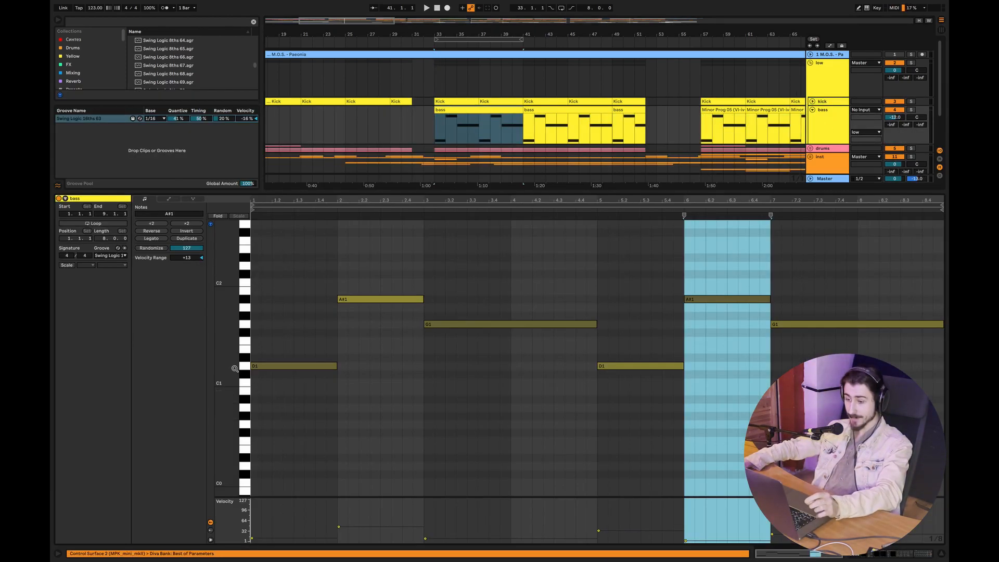
{"action": "left_click", "coordinate": [943, 554]}
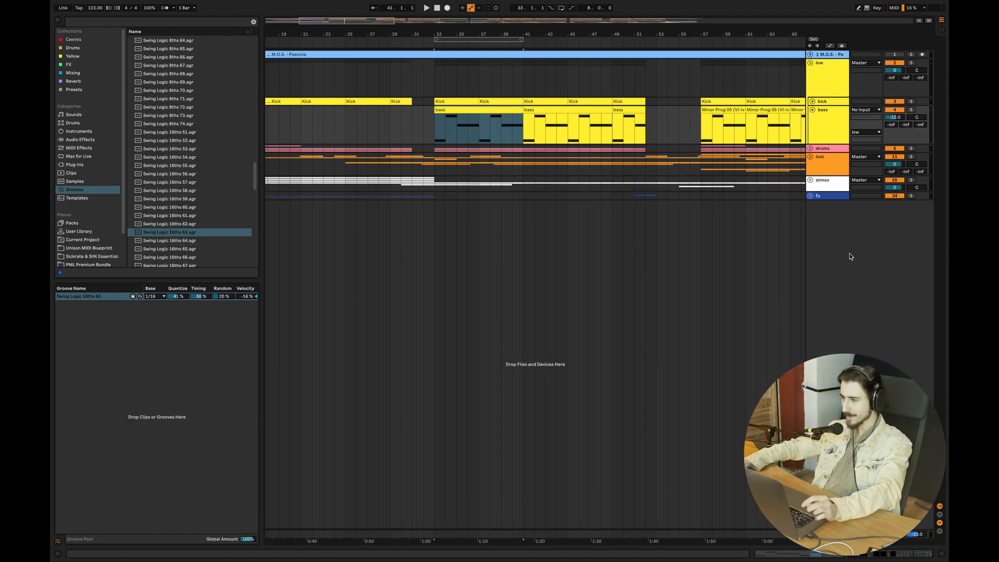
Open the Kick 2 plug-in on the kick track, examine its pitch envelope and settings, and close its window
{"action": "left_click", "coordinate": [824, 101]}
{"action": "double_click", "coordinate": [824, 102]}
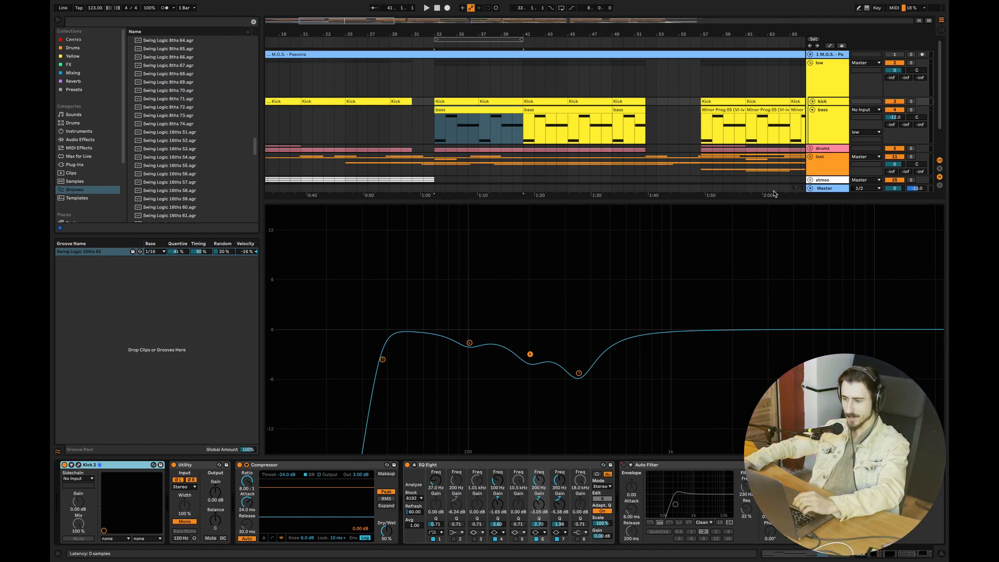
{"action": "left_click_drag", "start_coordinate": [591, 247], "coordinate": [558, 225]}
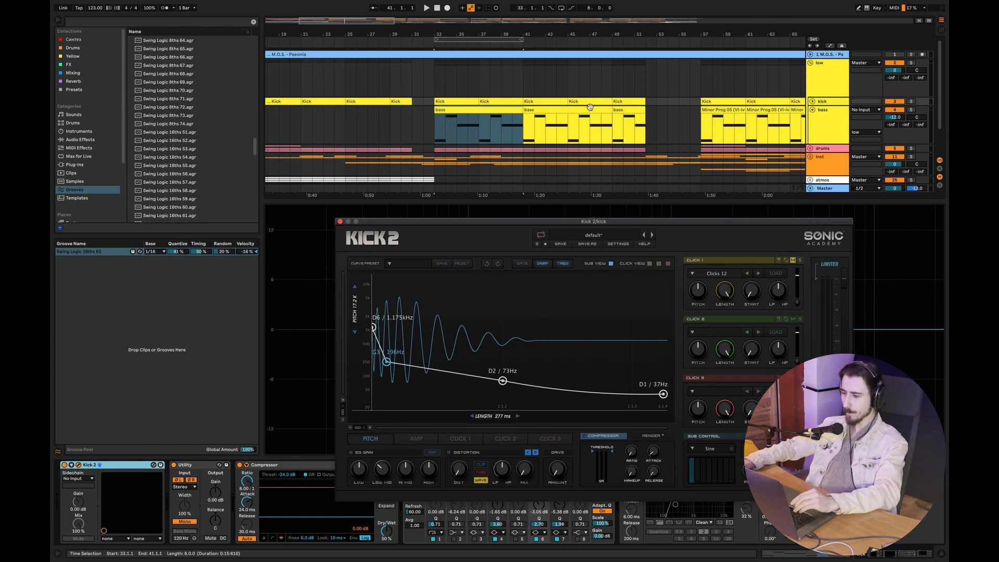
{"action": "left_click_drag", "start_coordinate": [562, 224], "coordinate": [524, 167]}
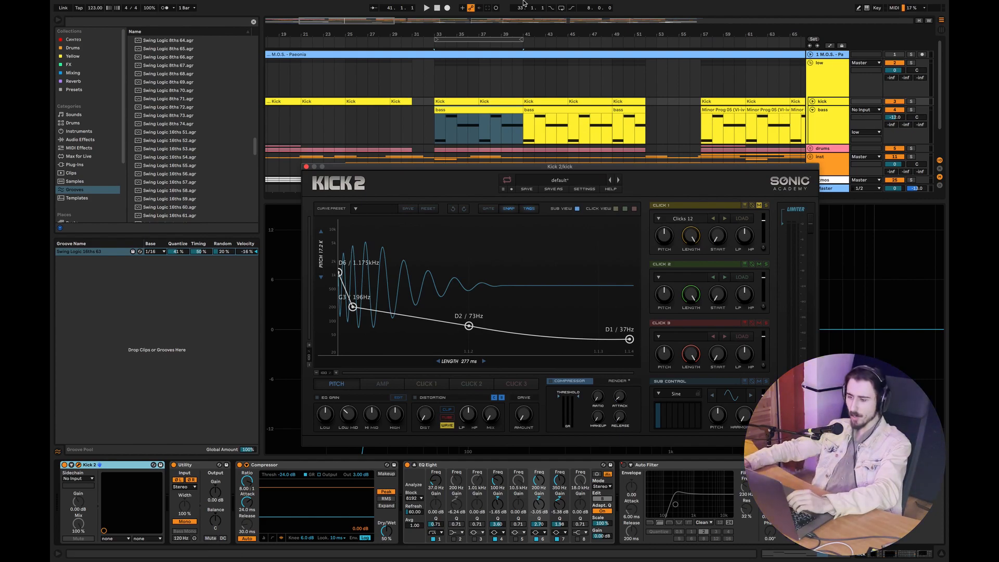
{"action": "left_click", "coordinate": [306, 167]}
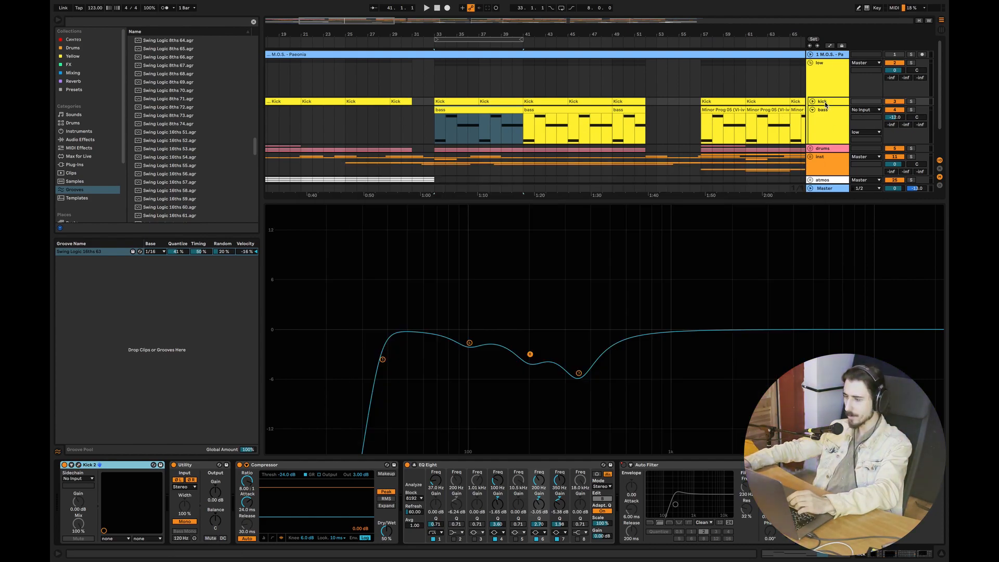
Browse the Drums collection, group the kick track's Kick 2 into an Instrument Rack, and show the rack's chain list
{"action": "left_click", "coordinate": [63, 48]}
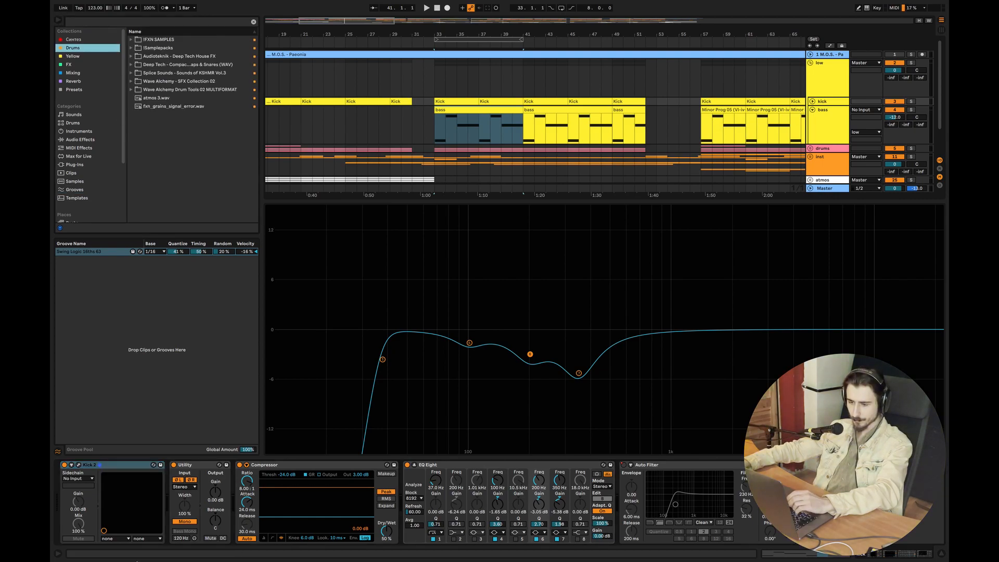
{"action": "left_click", "coordinate": [102, 466]}
{"action": "key", "text": "ctrl+g"}
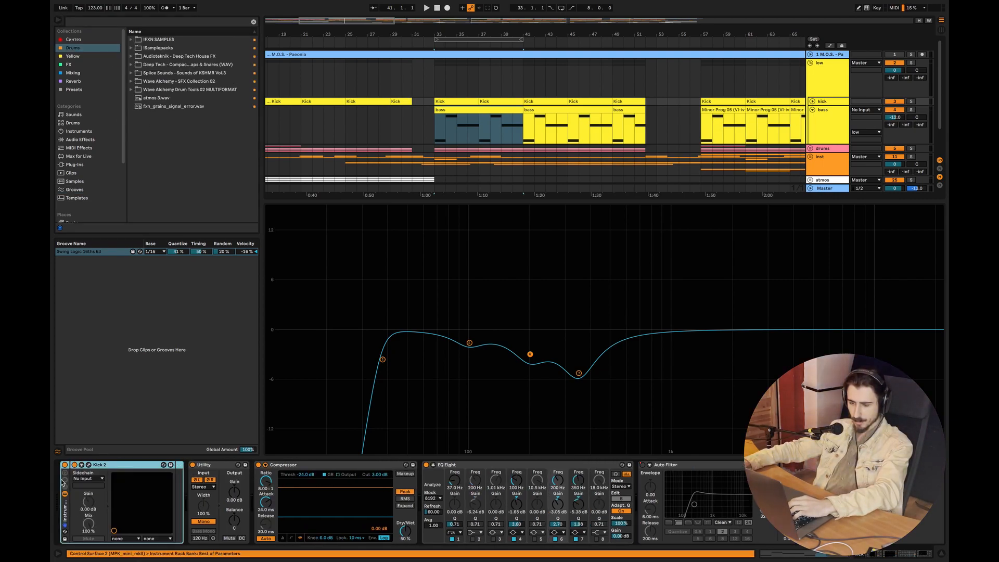
{"action": "left_click", "coordinate": [64, 487]}
Audition classic kicks from Wave Alchemy Drum Tools 02, add dt02_kick-classic_embase.wav as a second rack chain, and deactivate the Kick 2 chain
{"action": "left_click", "coordinate": [131, 89]}
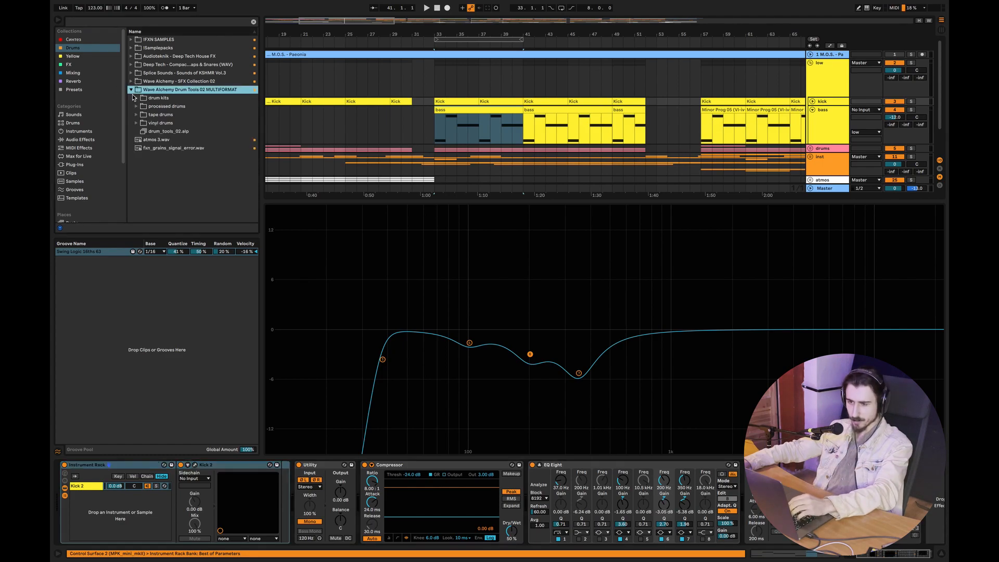
{"action": "left_click", "coordinate": [136, 106]}
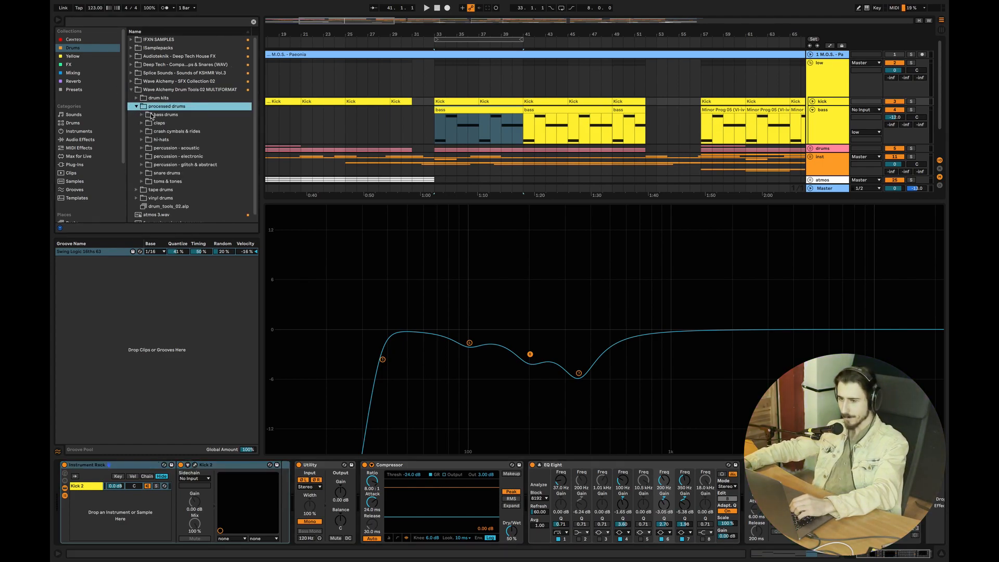
{"action": "left_click", "coordinate": [146, 115]}
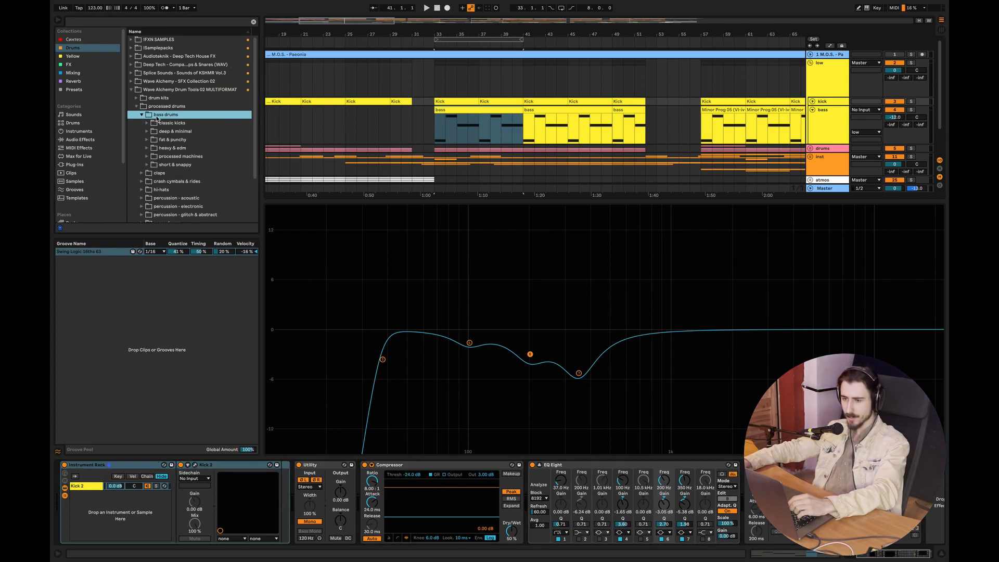
{"action": "left_click", "coordinate": [148, 123]}
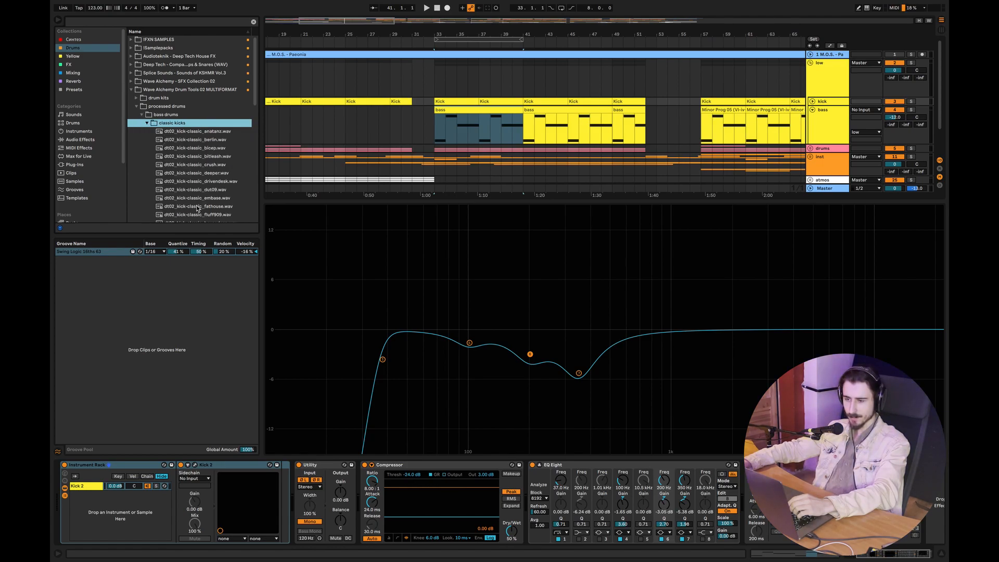
{"action": "left_click", "coordinate": [218, 191]}
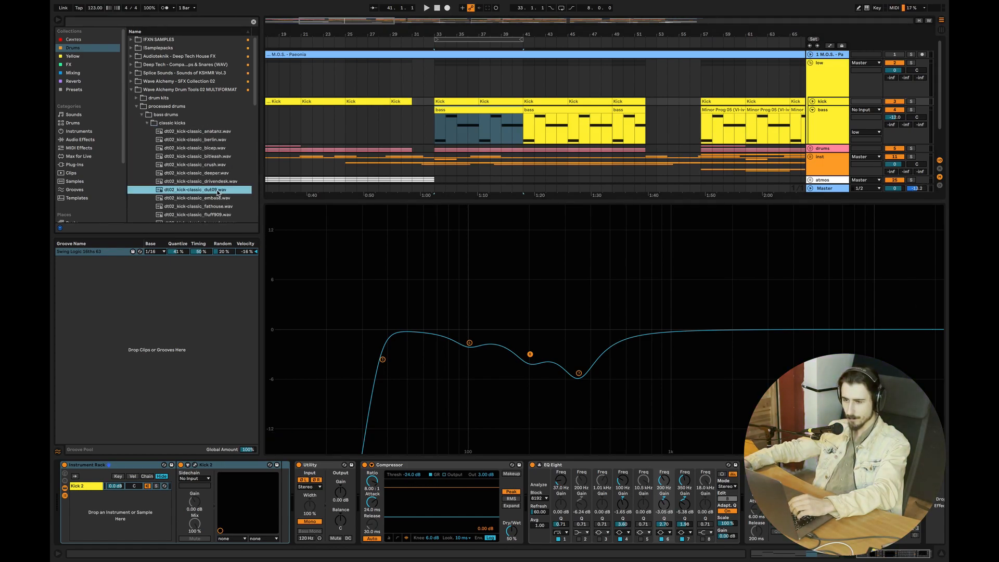
{"action": "left_click", "coordinate": [197, 199]}
{"action": "left_click", "coordinate": [196, 208]}
{"action": "left_click", "coordinate": [189, 200]}
{"action": "left_click_drag", "start_coordinate": [190, 200], "coordinate": [110, 494]}
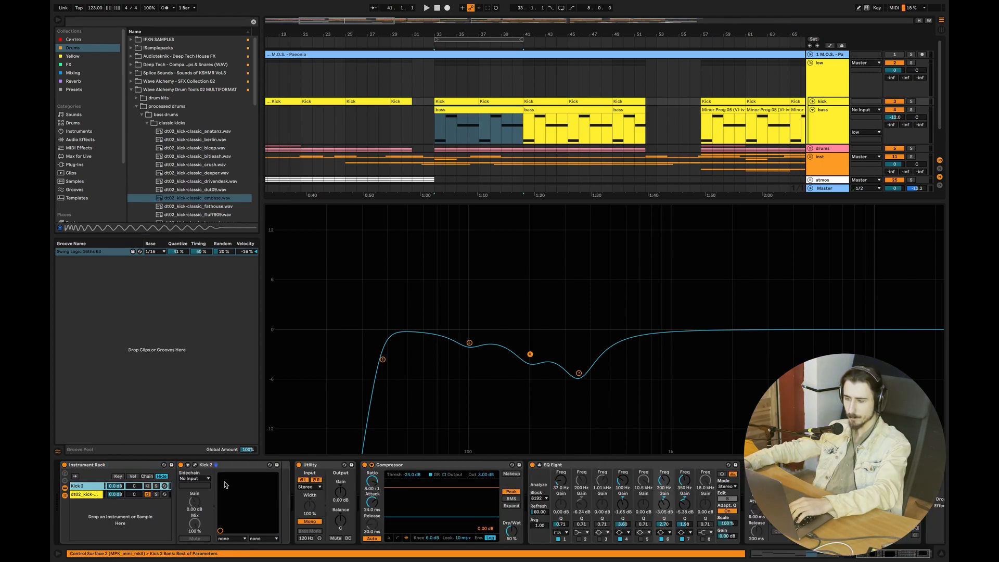
Shape the embase sample's amplitude envelope with -inf dB sustain and a 1.17 s decay, checking it in playback
{"action": "key", "text": "space"}
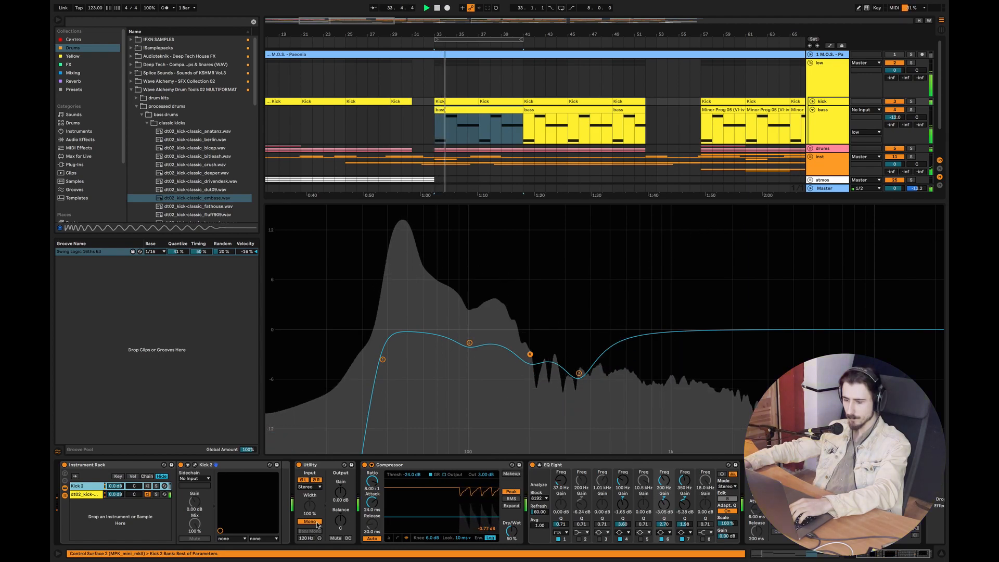
{"action": "key", "text": "space"}
{"action": "left_click", "coordinate": [85, 495]}
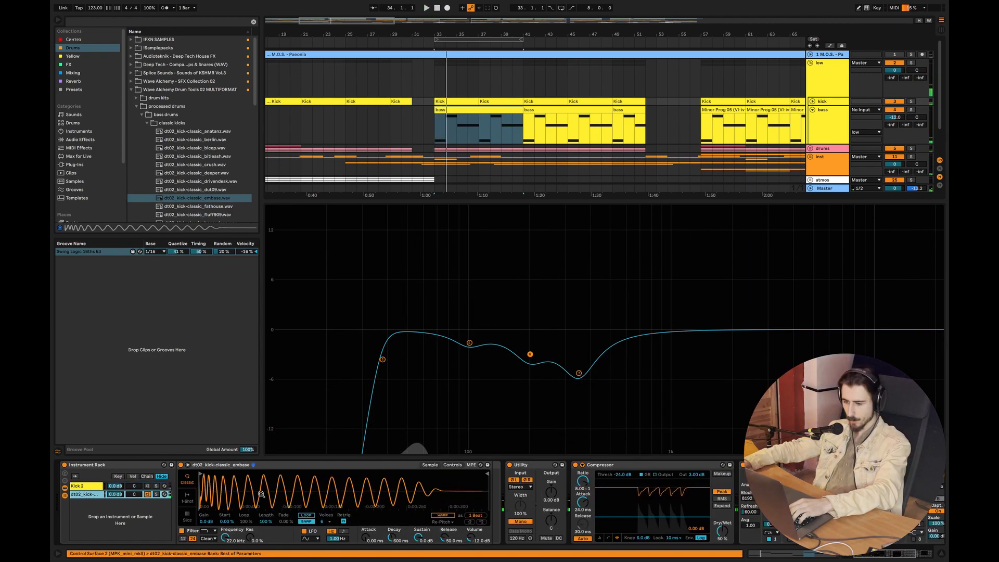
{"action": "left_click", "coordinate": [452, 464]}
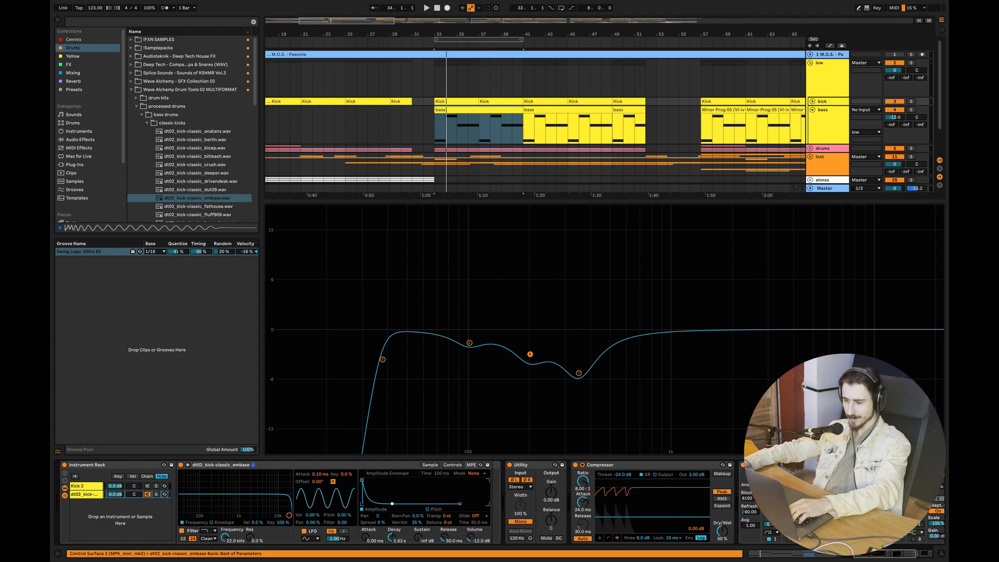
{"action": "key", "text": "space"}
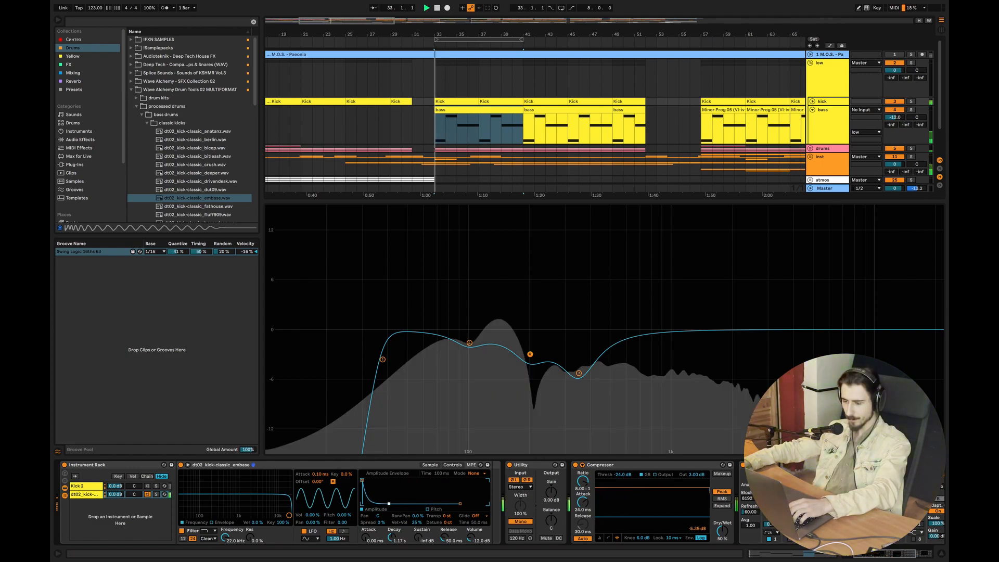
{"action": "key", "text": "space"}
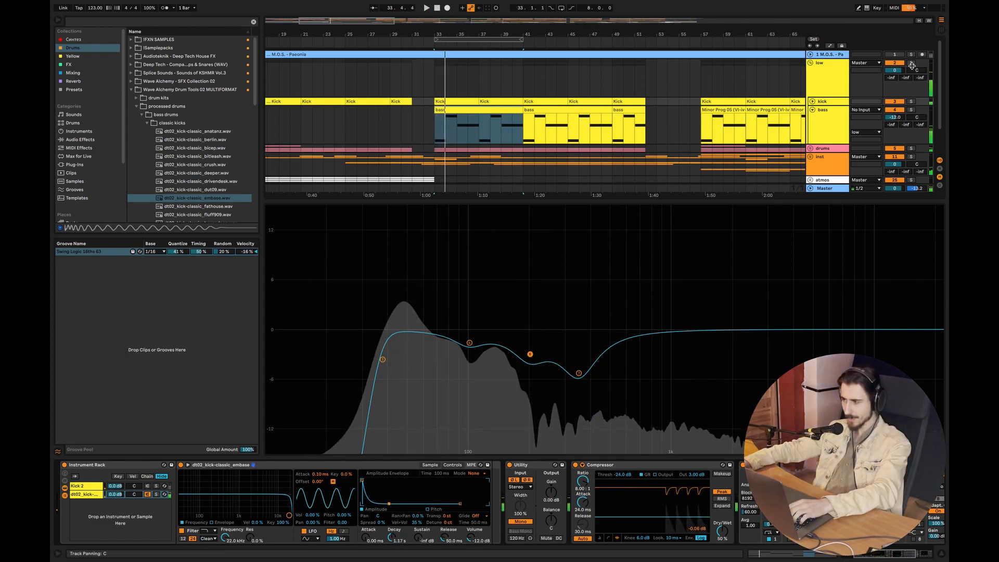
Solo the low group and play it from bar 33 while watching the kick track's EQ Eight spectrum
{"action": "left_click", "coordinate": [911, 62]}
{"action": "left_click", "coordinate": [437, 130]}
{"action": "key", "text": "space"}
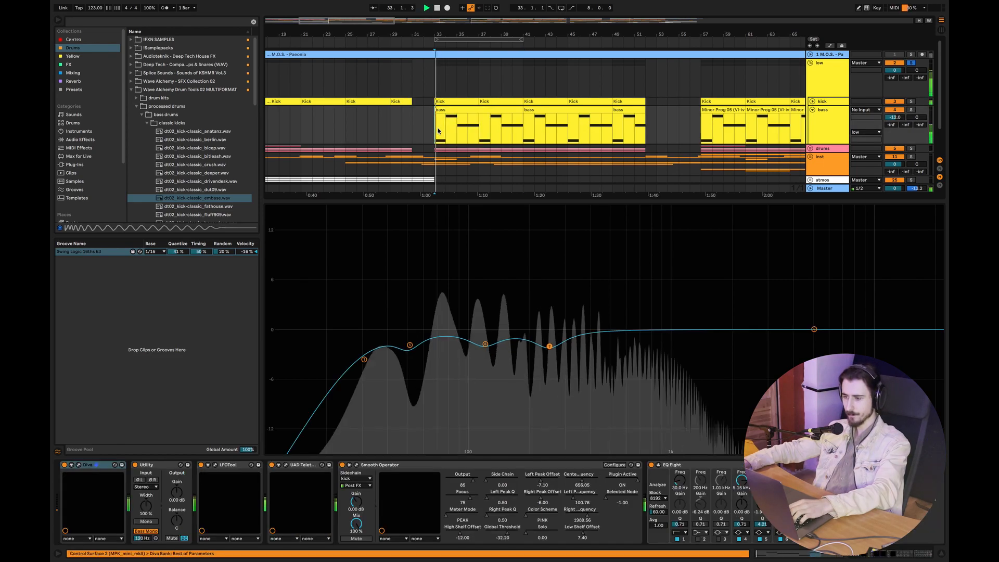
{"action": "left_click_drag", "start_coordinate": [827, 104], "coordinate": [828, 104]}
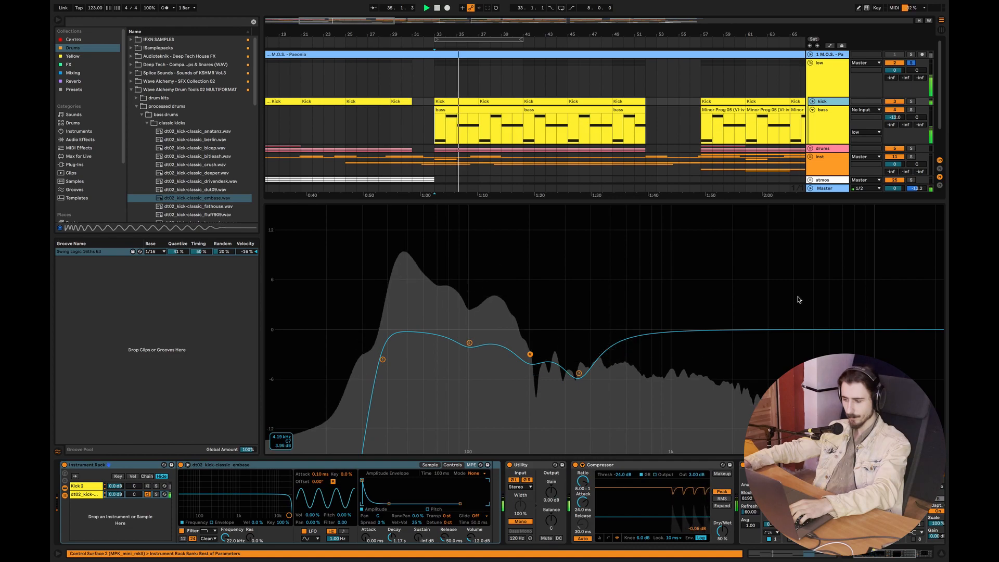
{"action": "key", "text": "space"}
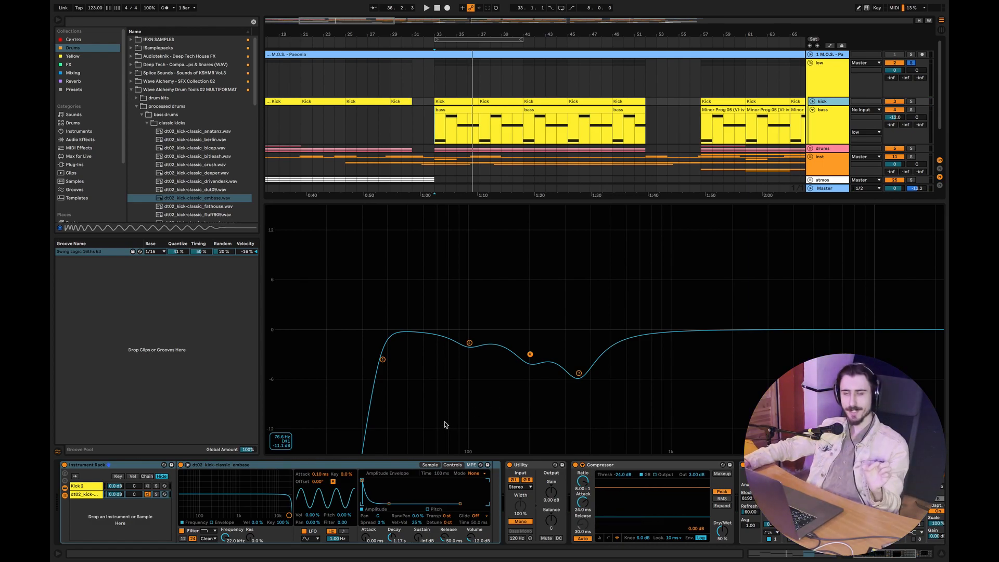
Try a 625 Hz low-pass filter on the embase kick sample during playback, and switch the filter off
{"action": "left_click", "coordinate": [182, 530]}
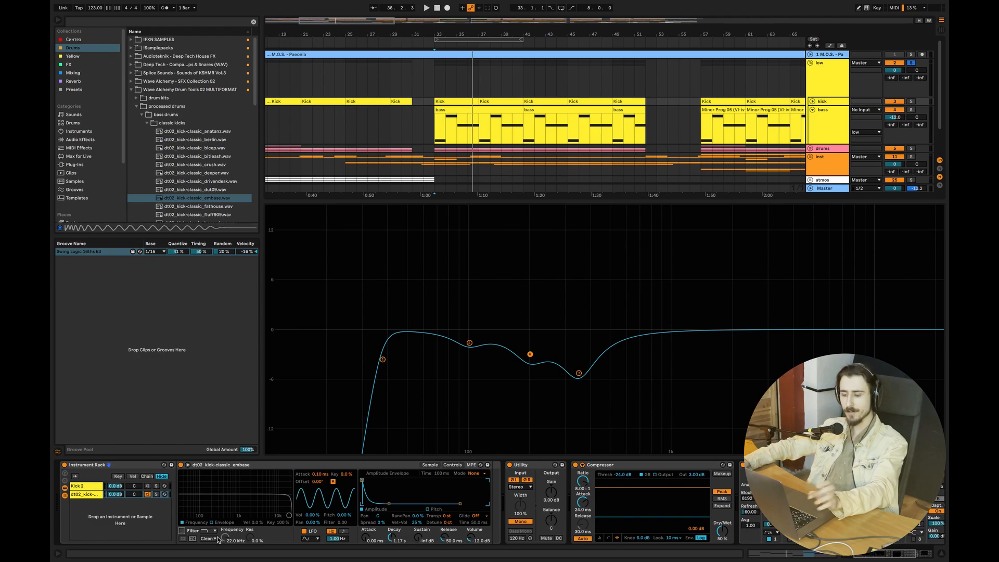
{"action": "left_click", "coordinate": [182, 531]}
{"action": "mouse_move", "coordinate": [225, 538]}
{"action": "left_mouse_down"}
{"action": "mouse_move", "coordinate": [225, 559]}
{"action": "mouse_move", "coordinate": [225, 543]}
{"action": "left_mouse_up"}
{"action": "key", "text": "space"}
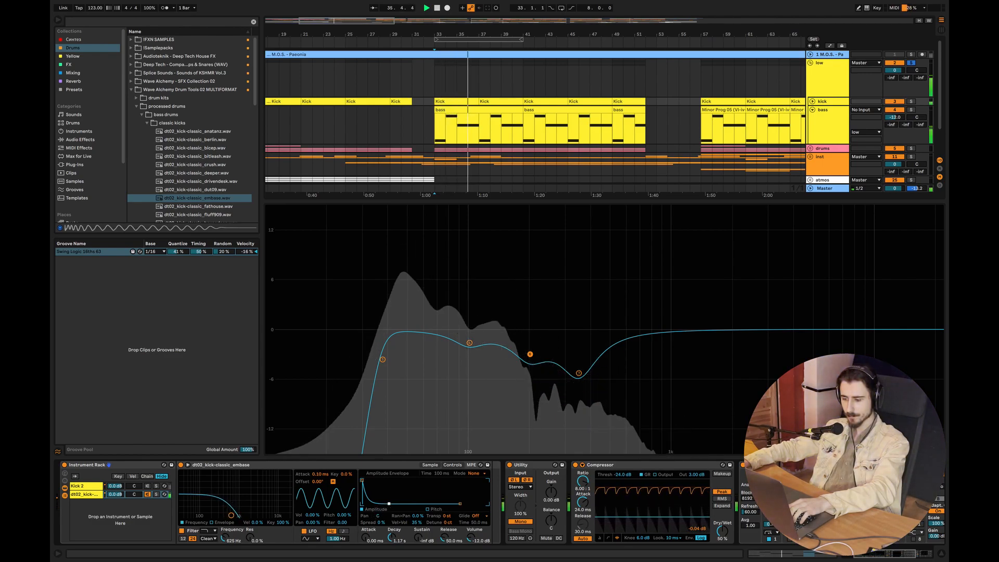
{"action": "left_click", "coordinate": [181, 531]}
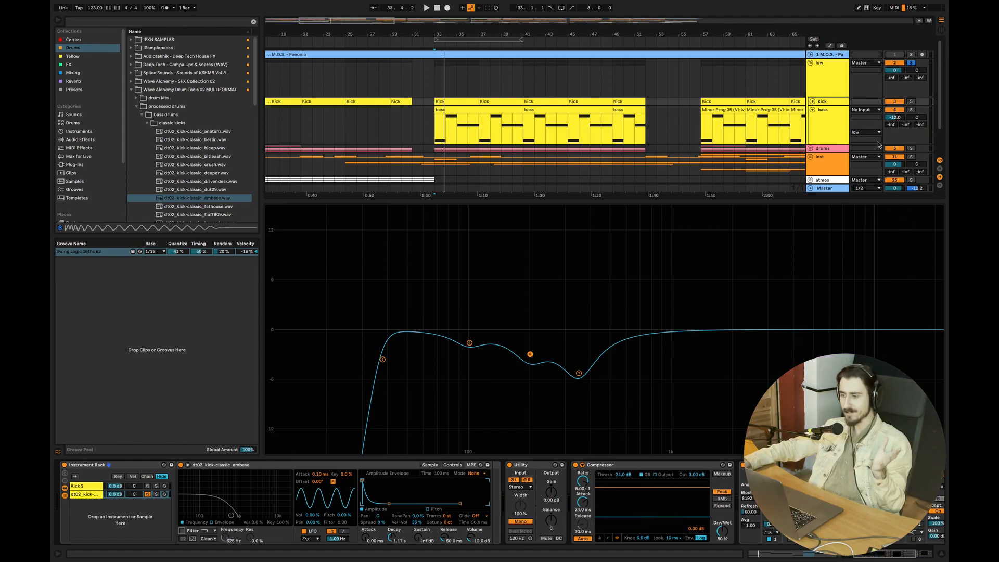
Enable the Auto Filter on the Master track and play the low group while watching its EQ Eight spectrum
{"action": "left_click", "coordinate": [832, 188]}
{"action": "left_click", "coordinate": [135, 465]}
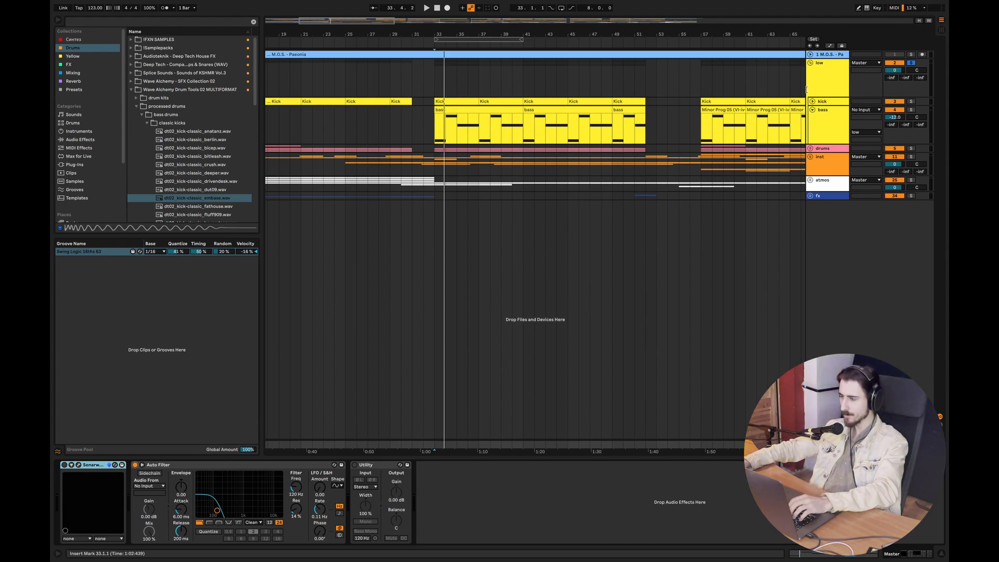
{"action": "left_click", "coordinate": [818, 86]}
{"action": "key", "text": "space"}
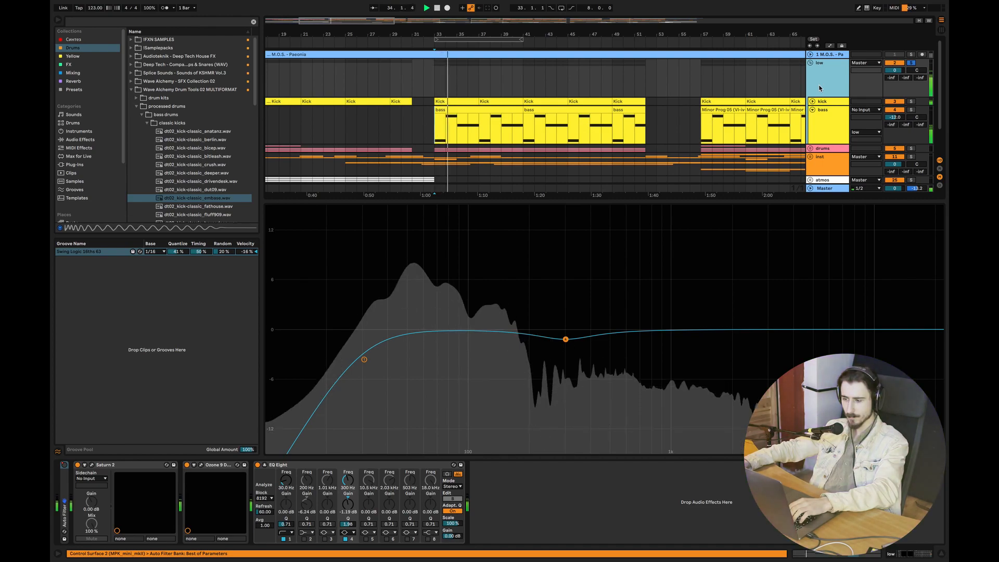
{"action": "right_click", "coordinate": [819, 87]}
{"action": "key", "text": "Escape"}
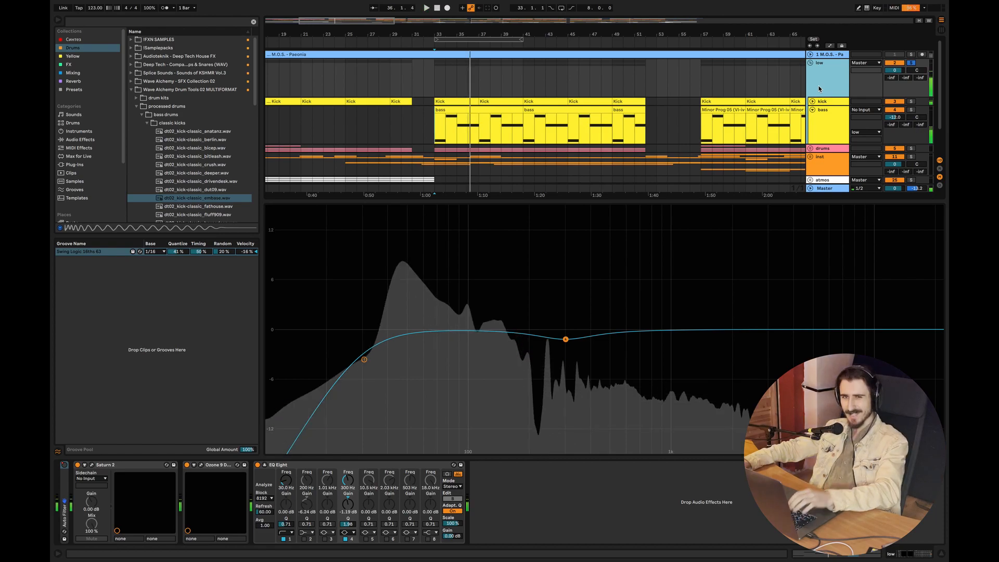
{"action": "key", "text": "space"}
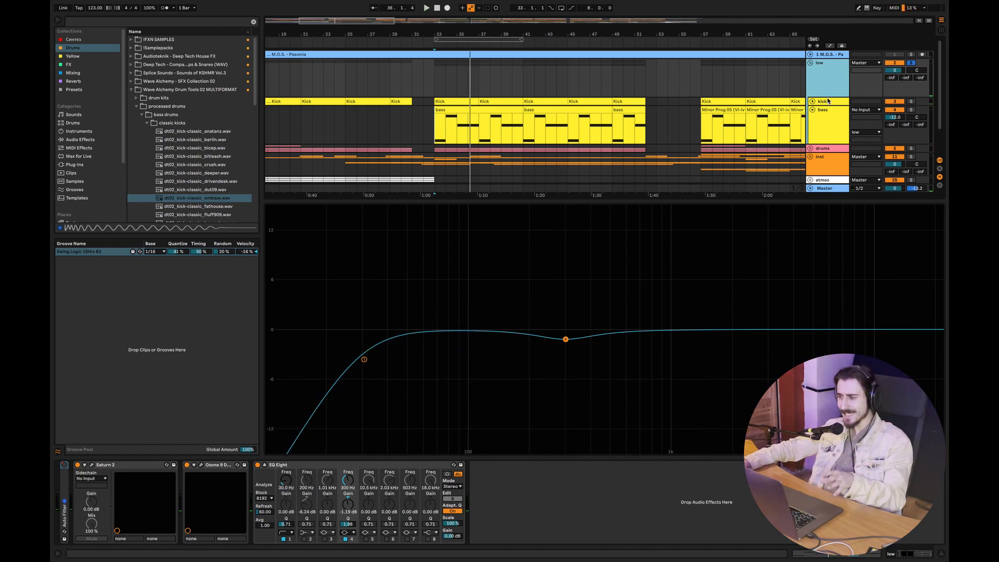
Delete the embase sample chain from the kick's Instrument Rack, reactivate the Kick 2 chain, and listen to it with the bass
{"action": "left_click", "coordinate": [819, 110]}
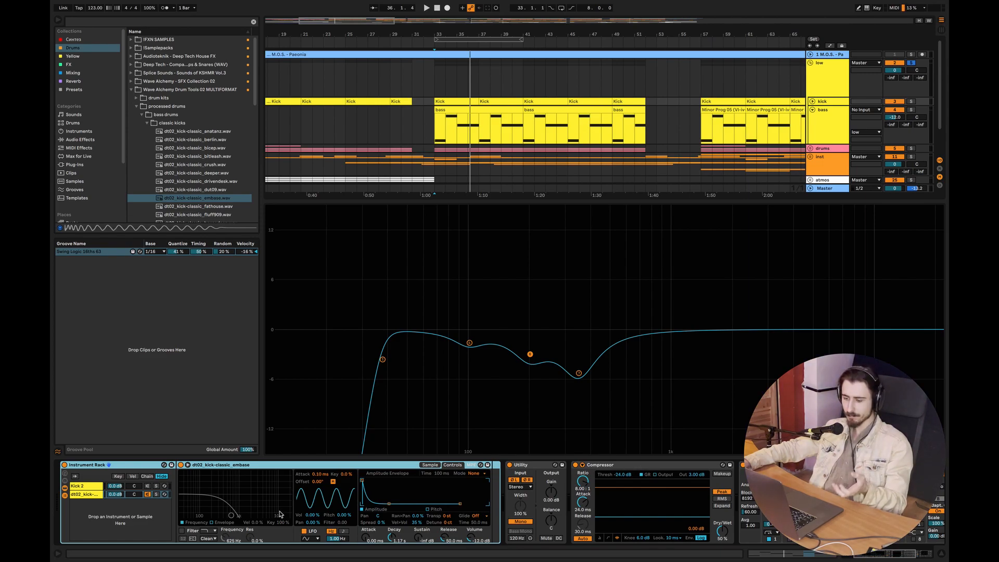
{"action": "left_click", "coordinate": [75, 495]}
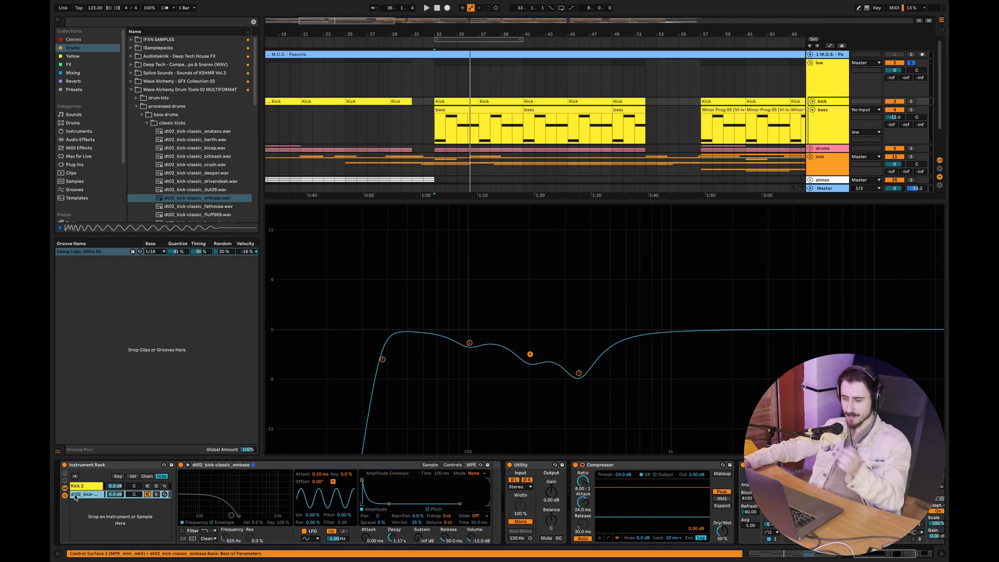
{"action": "key", "text": "Delete"}
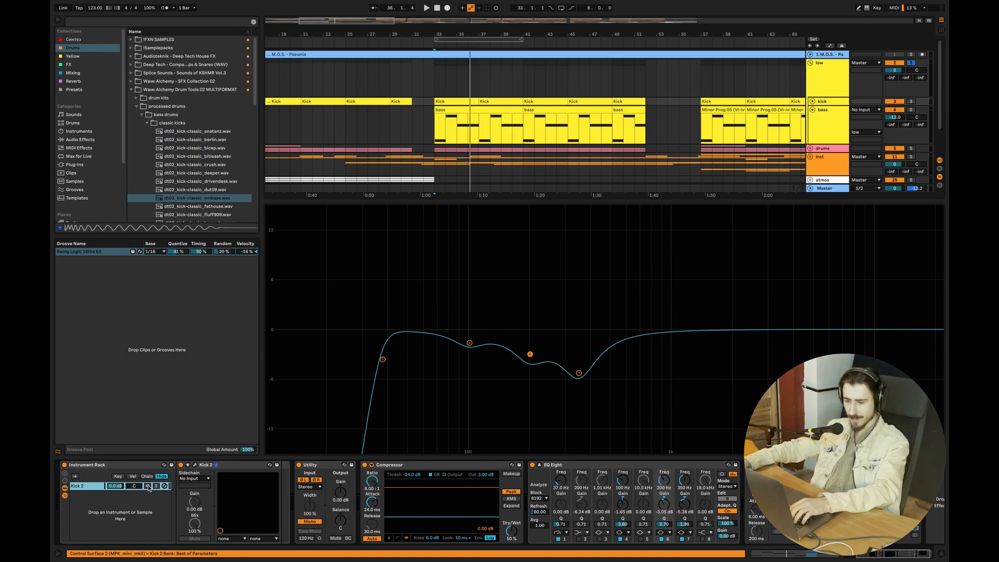
{"action": "key", "text": "space"}
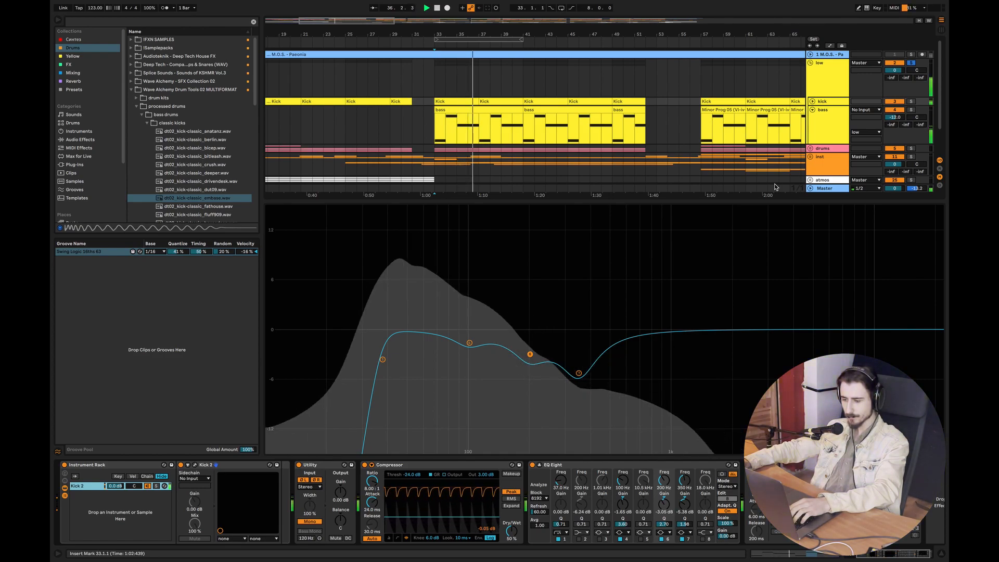
{"action": "key", "text": "space"}
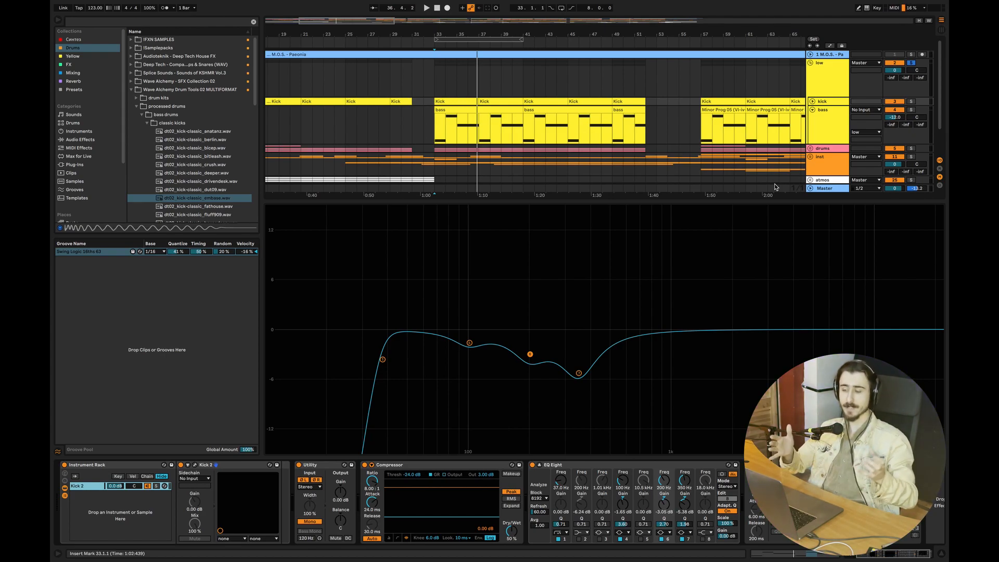
Place the insert marker at bar 57, then open the kick track's Kick 2 plug-in window to examine its pitch envelope, and close it
{"action": "left_click", "coordinate": [392, 181]}
{"action": "left_click", "coordinate": [701, 93]}
{"action": "left_click", "coordinate": [824, 100]}
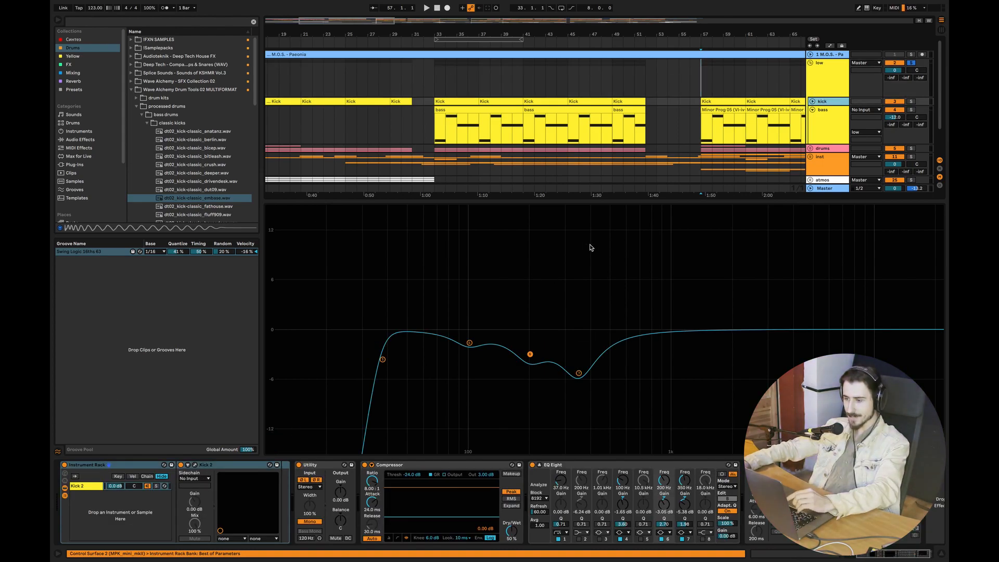
{"action": "key", "text": "alt+super+p"}
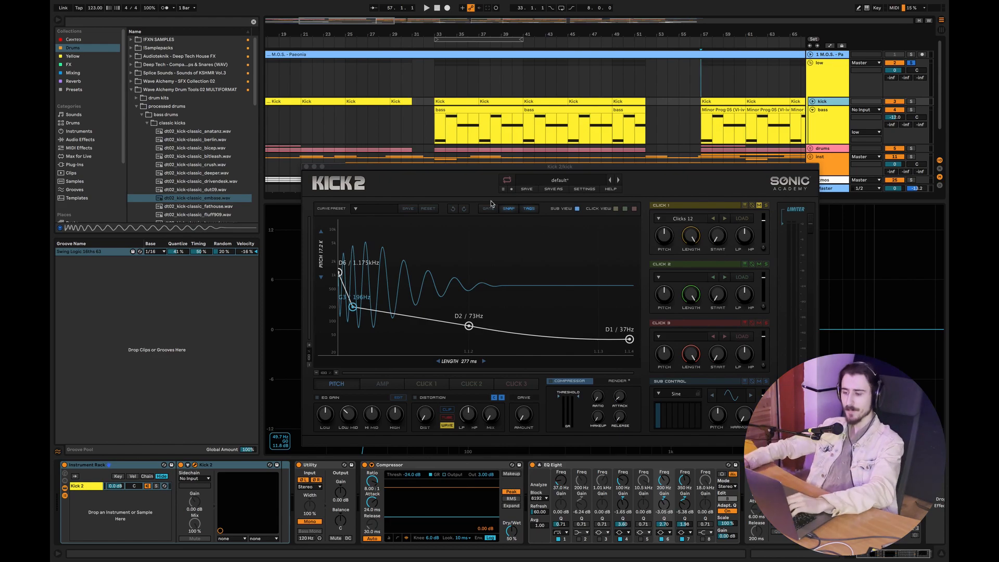
{"action": "left_click", "coordinate": [306, 166]}
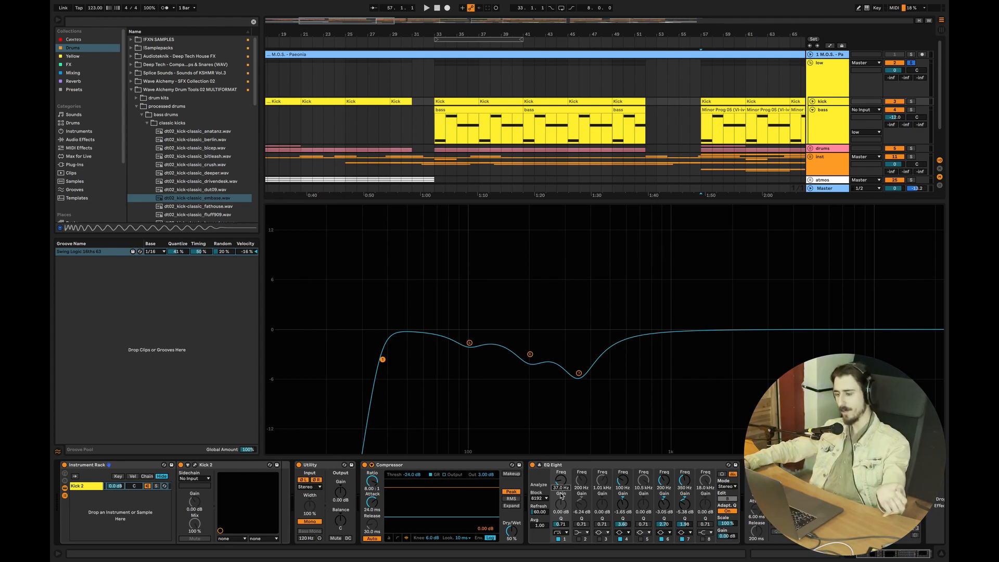
Try the low-cut frequency of band 1 in the kick's EQ Eight at 50 Hz and 40 Hz, and return it to 37 Hz
{"action": "key", "text": "Return"}
{"action": "type", "text": "5"}
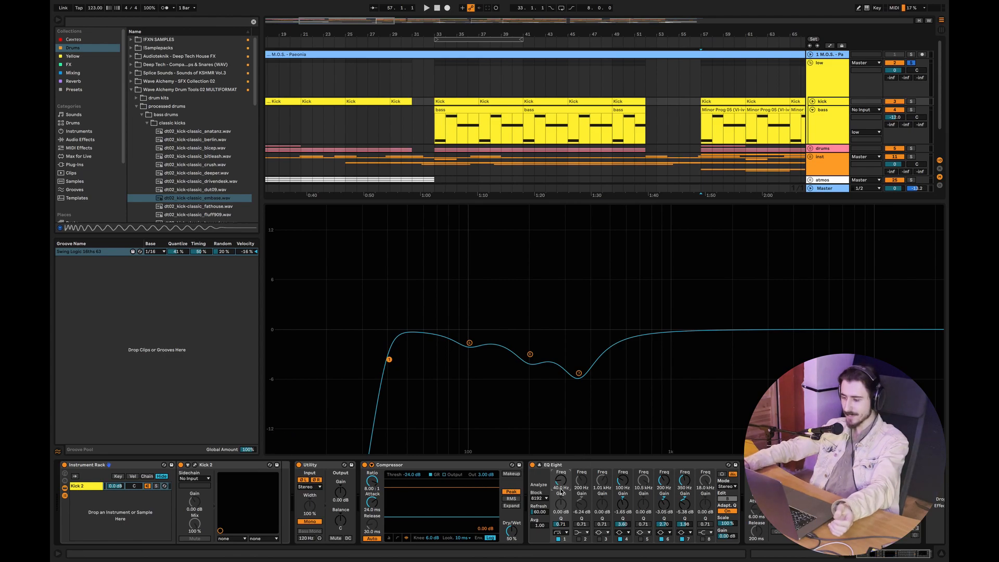
{"action": "type", "text": "0"}
{"action": "key", "text": "Return"}
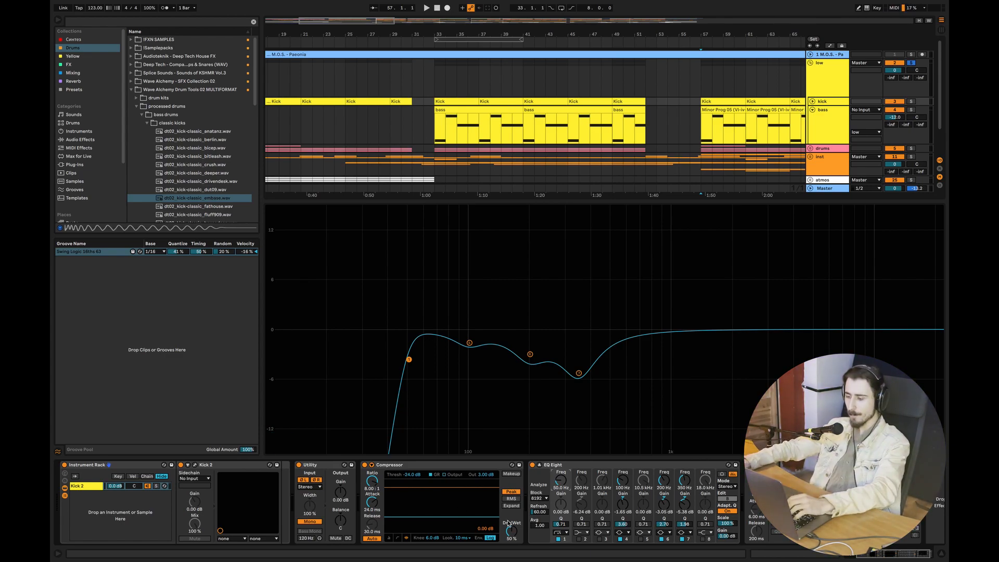
{"action": "left_click", "coordinate": [561, 488]}
{"action": "type", "text": "40"}
{"action": "key", "text": "Return"}
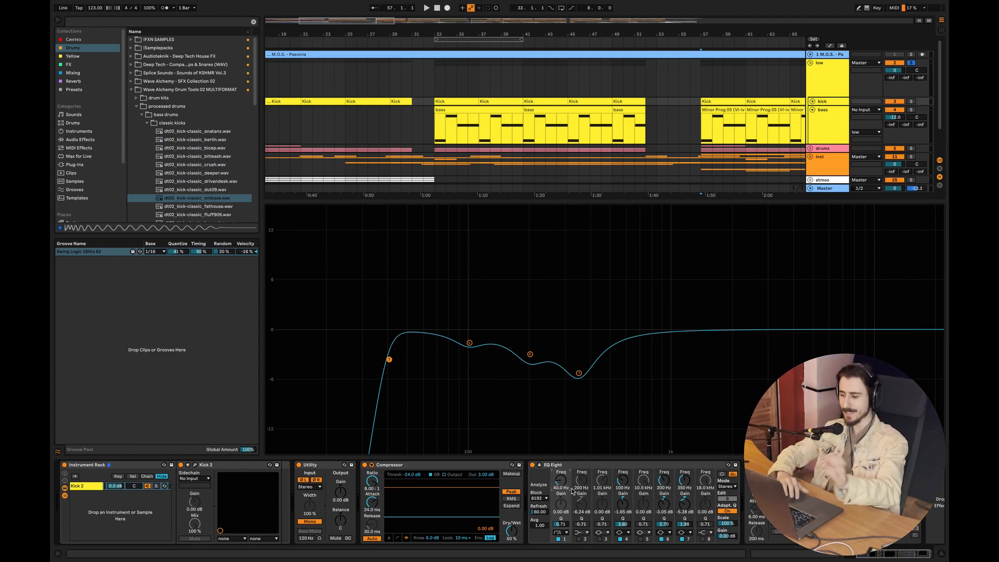
{"action": "left_click", "coordinate": [564, 489]}
{"action": "type", "text": "37"}
{"action": "key", "text": "Return"}
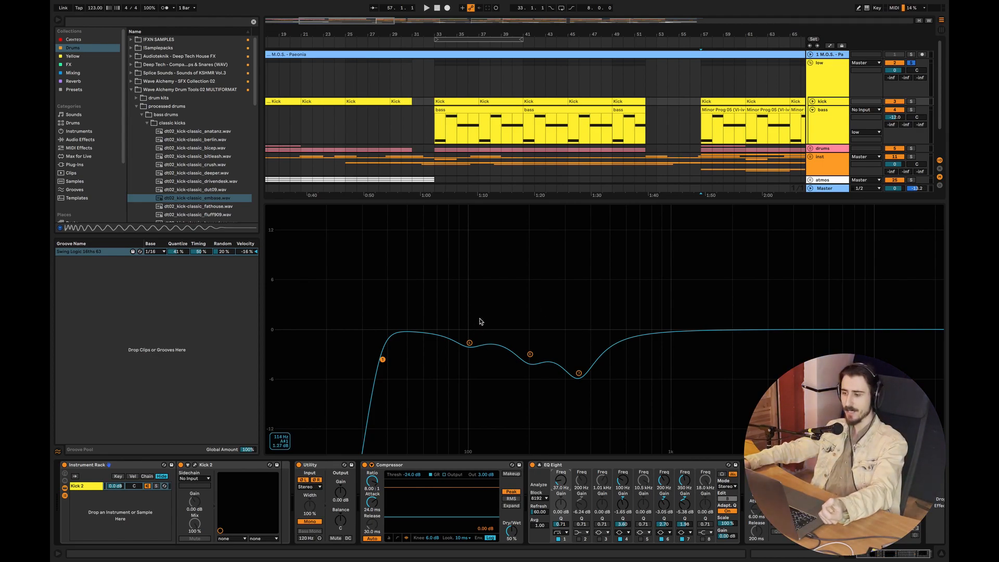
{"action": "left_click_drag", "start_coordinate": [509, 327], "coordinate": [454, 355]}
{"action": "left_click_drag", "start_coordinate": [532, 311], "coordinate": [458, 356]}
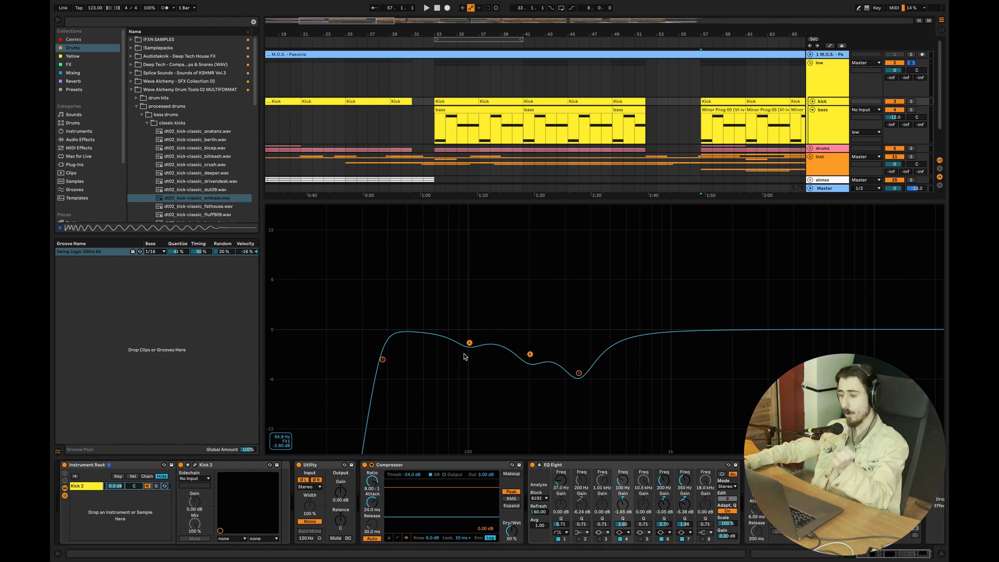
{"action": "left_click_drag", "start_coordinate": [658, 306], "coordinate": [441, 414]}
{"action": "left_click_drag", "start_coordinate": [704, 276], "coordinate": [439, 408]}
{"action": "left_click_drag", "start_coordinate": [678, 285], "coordinate": [461, 413]}
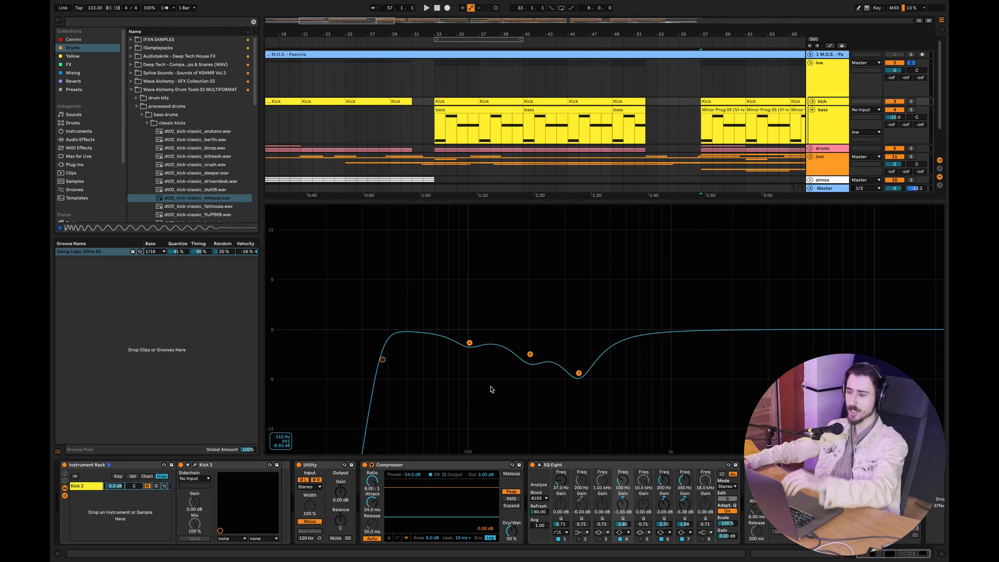
Deactivate bands 4, 6 and 7 in the kick's EQ Eight, leaving only the low cut active
{"action": "left_click", "coordinate": [620, 539]}
{"action": "left_click", "coordinate": [661, 539]}
{"action": "left_click", "coordinate": [682, 538]}
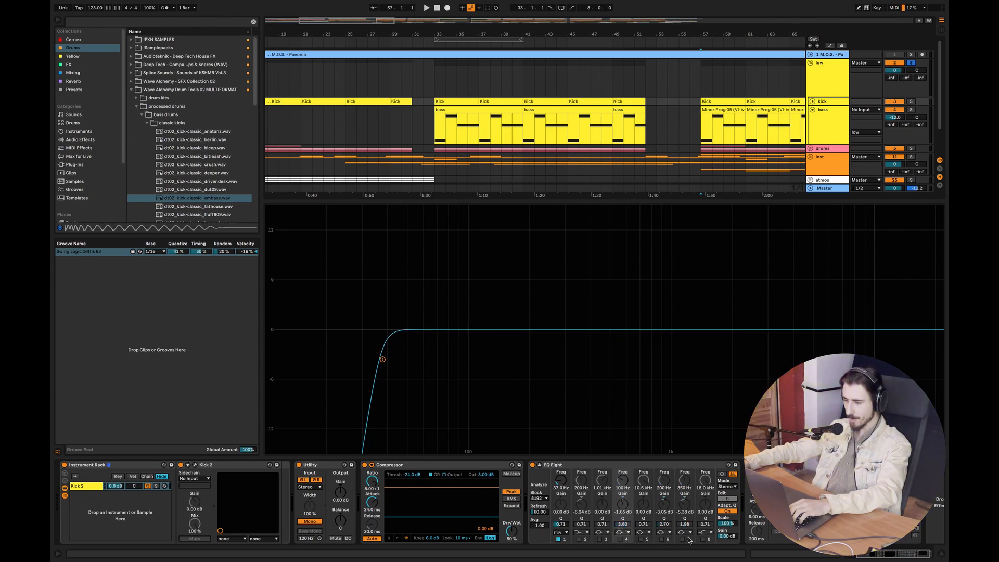
Play the low group from bar 33 and examine the kick track's EQ Eight spectrum
{"action": "left_click", "coordinate": [824, 110]}
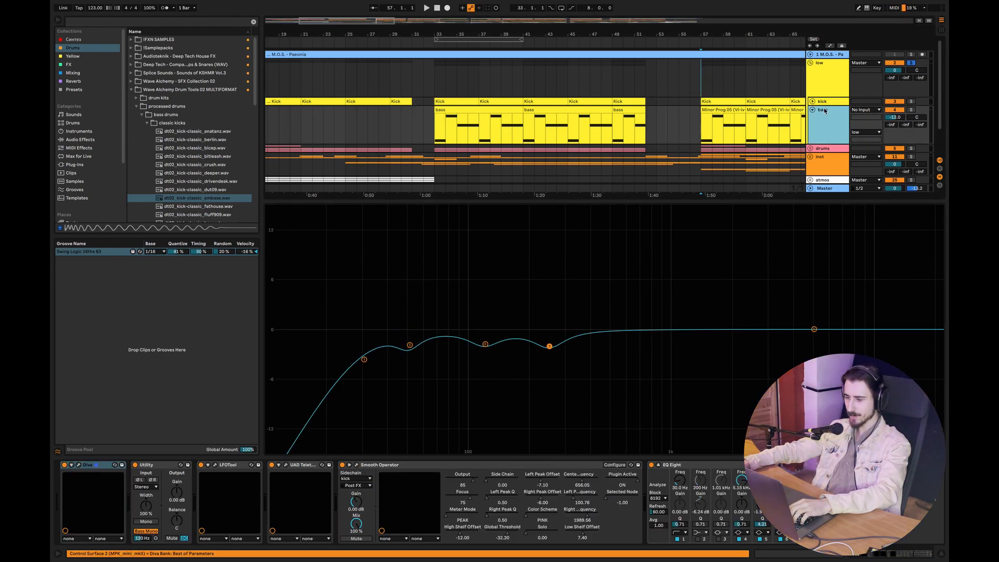
{"action": "key", "text": "space"}
{"action": "left_click", "coordinate": [426, 85]}
{"action": "left_click", "coordinate": [432, 84]}
{"action": "key", "text": "space"}
{"action": "key", "text": "space"}
{"action": "left_click", "coordinate": [822, 101]}
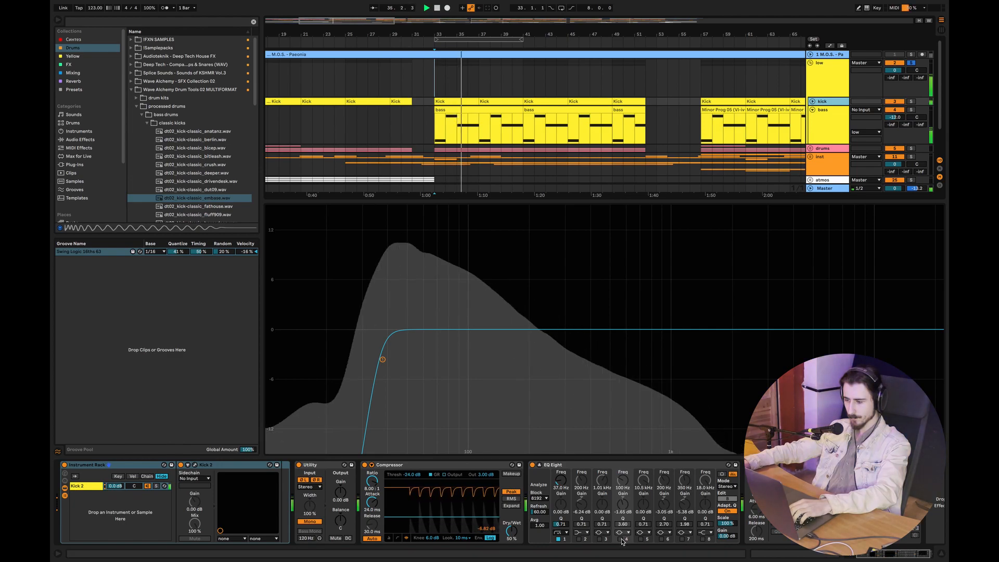
{"action": "key", "text": "space"}
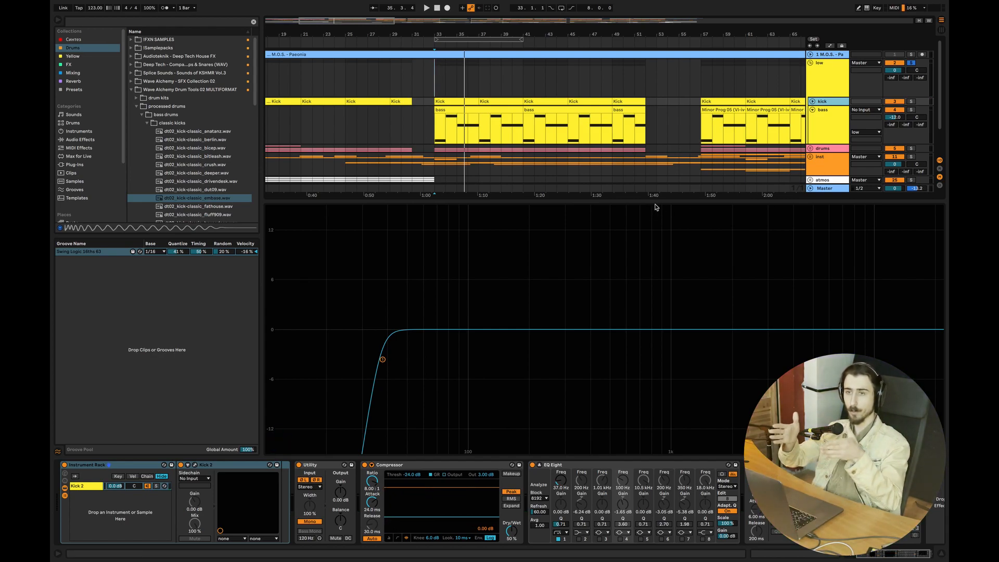
Activate band 4 in the kick's EQ Eight and try a boost of about 3.49 dB at 99.2 Hz while playing the low group
{"action": "left_click", "coordinate": [620, 539]}
{"action": "left_click_drag", "start_coordinate": [471, 343], "coordinate": [469, 342]}
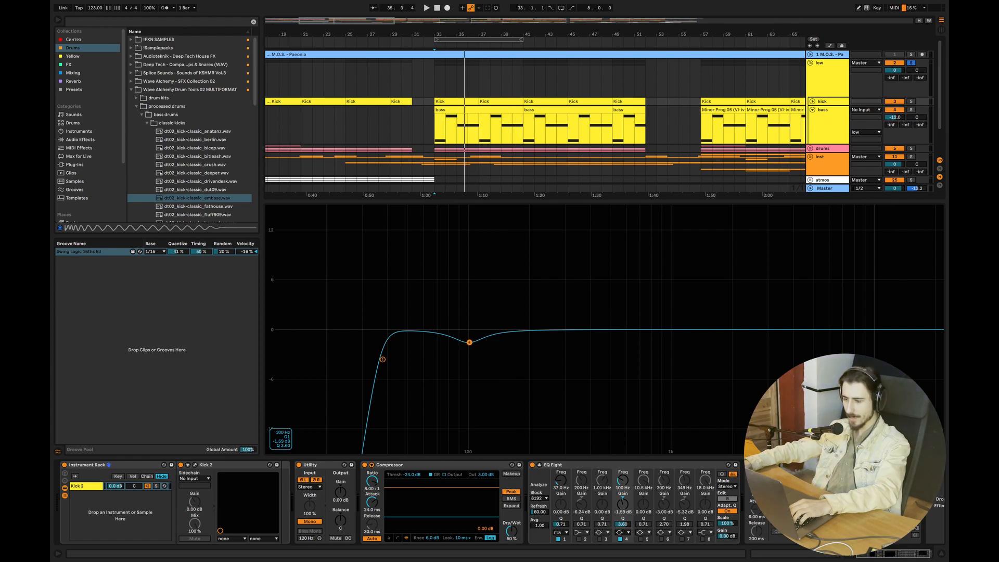
{"action": "key", "text": "space"}
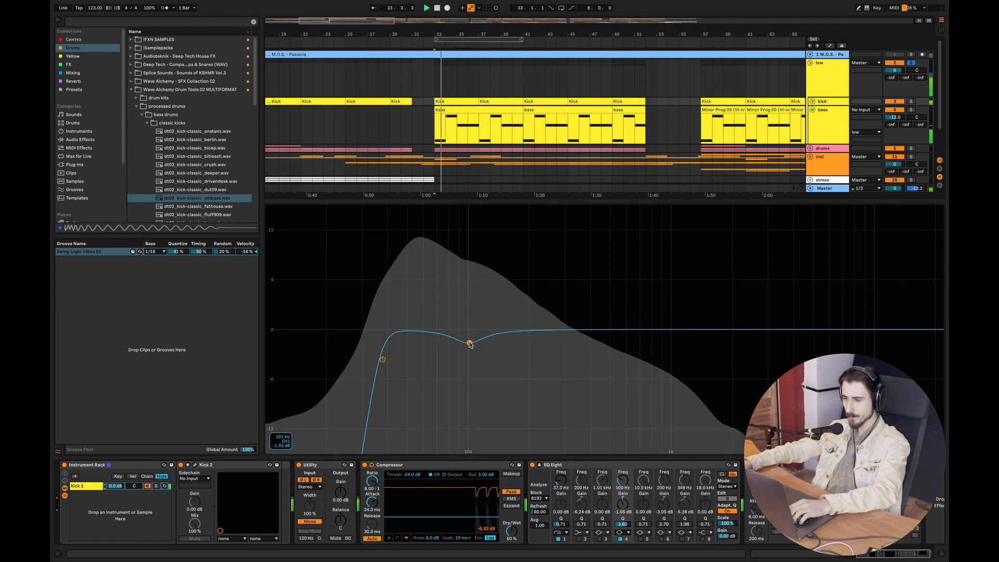
{"action": "left_click_drag", "start_coordinate": [469, 343], "coordinate": [468, 300]}
{"action": "key", "text": "space"}
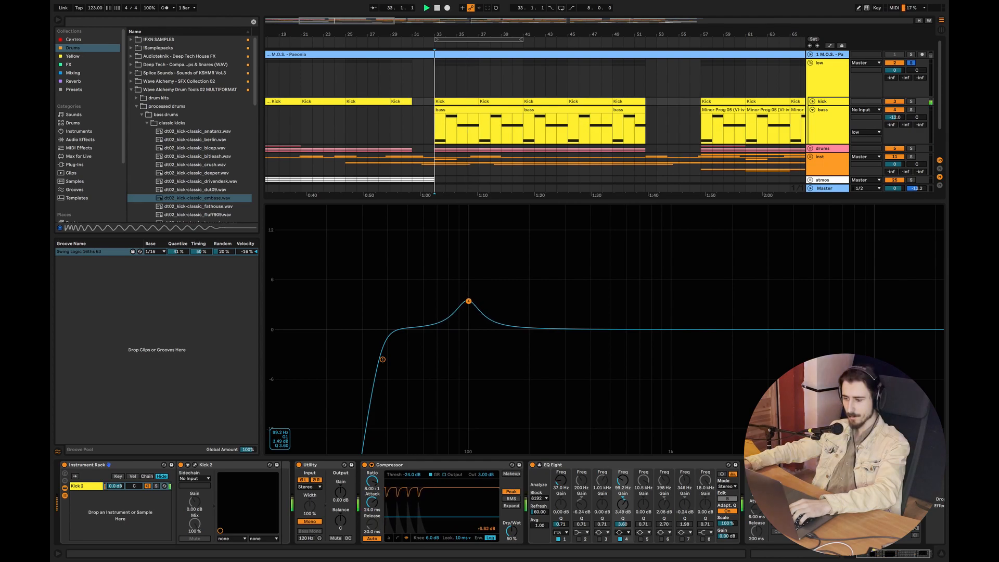
{"action": "key", "text": "space"}
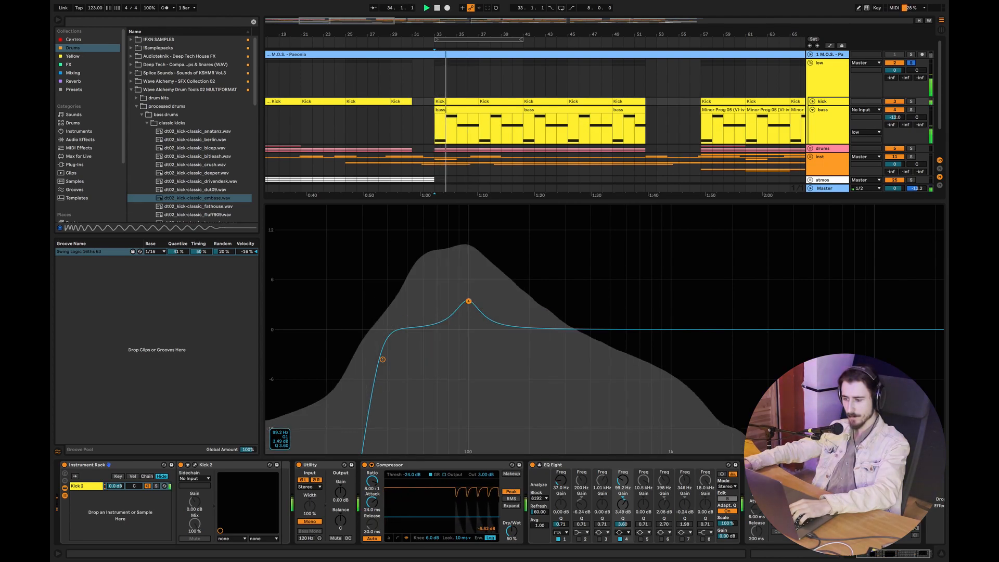
Lower band 4 to a cut of about 1.32 dB at 98.7 Hz
{"action": "left_click_drag", "start_coordinate": [469, 303], "coordinate": [462, 328]}
{"action": "key", "text": "space"}
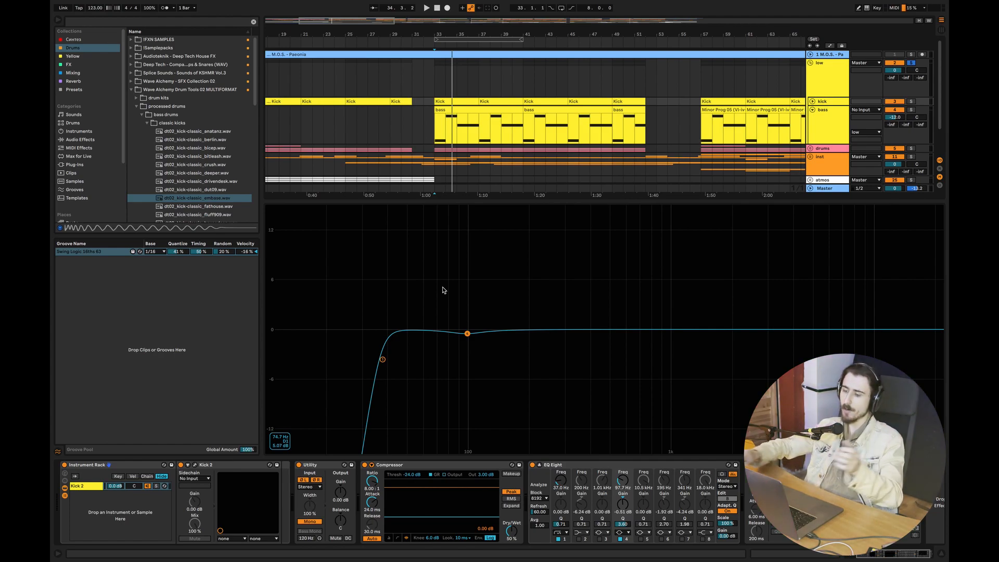
{"action": "left_click_drag", "start_coordinate": [468, 334], "coordinate": [468, 343]}
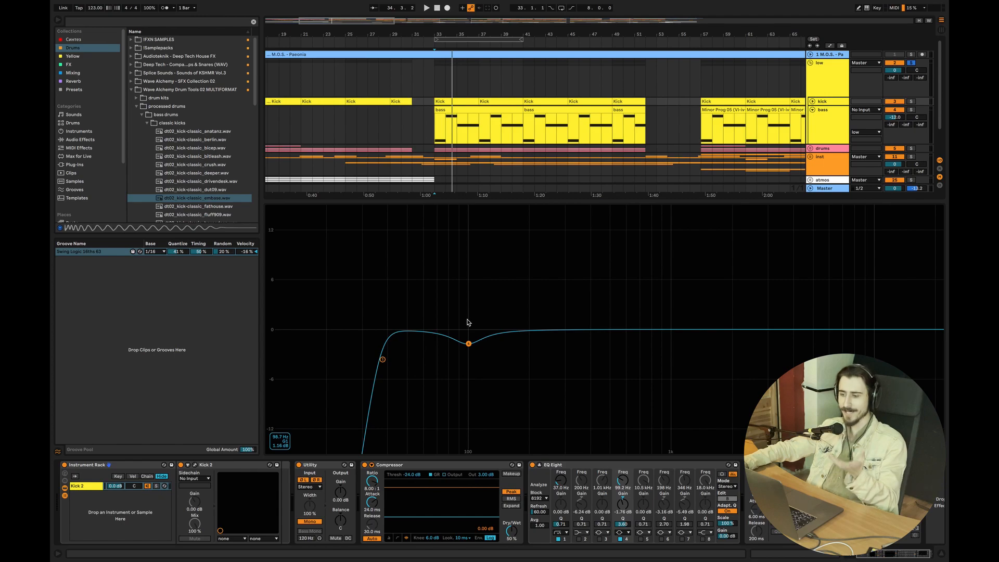
{"action": "left_click_drag", "start_coordinate": [467, 342], "coordinate": [468, 341]}
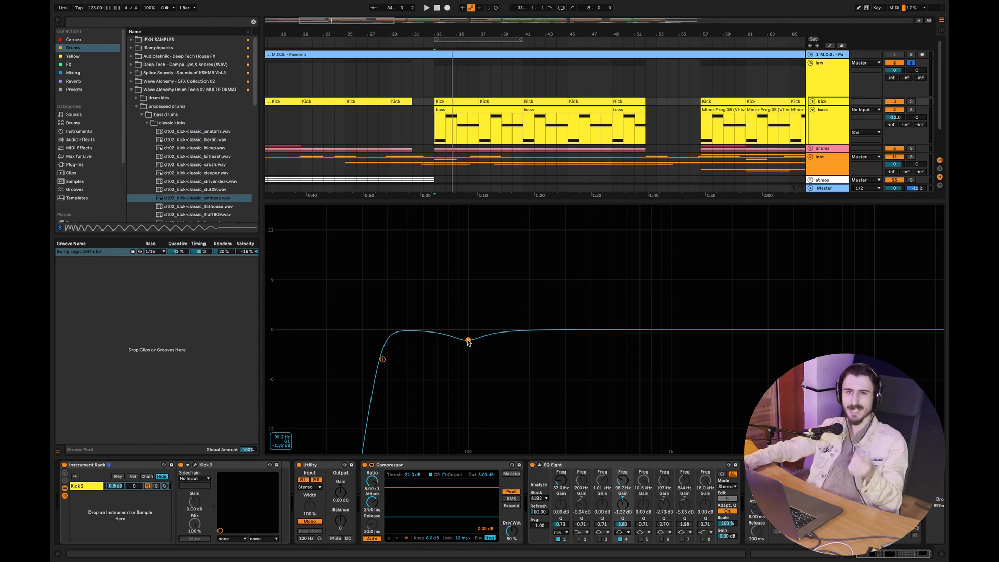
Activate band 6 in the kick's EQ Eight and deepen it to a cut of about 3.2 dB near 199 Hz
{"action": "left_click", "coordinate": [640, 538]}
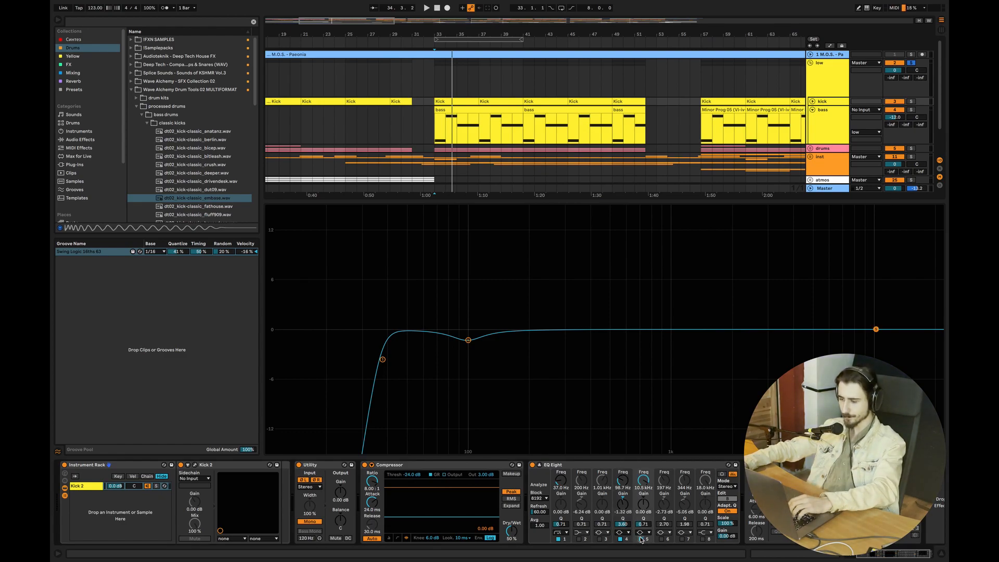
{"action": "left_click", "coordinate": [578, 539]}
{"action": "left_click", "coordinate": [578, 539]}
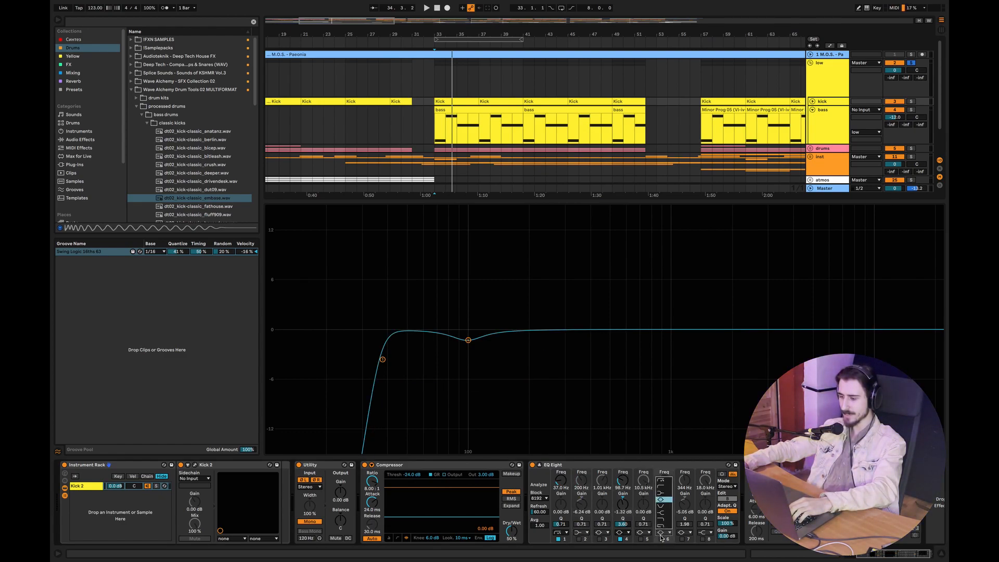
{"action": "left_click", "coordinate": [661, 538]}
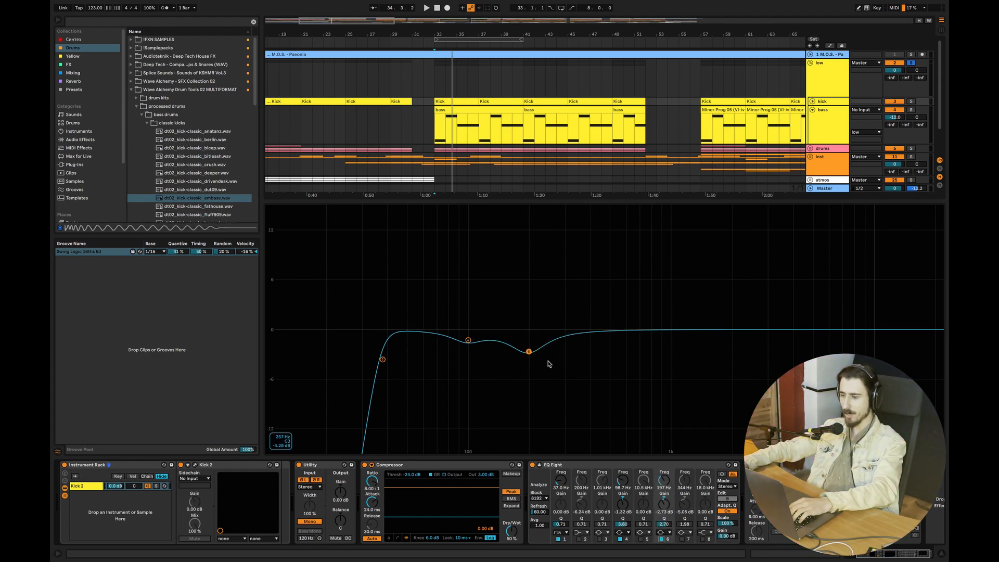
{"action": "left_click_drag", "start_coordinate": [528, 352], "coordinate": [530, 357]}
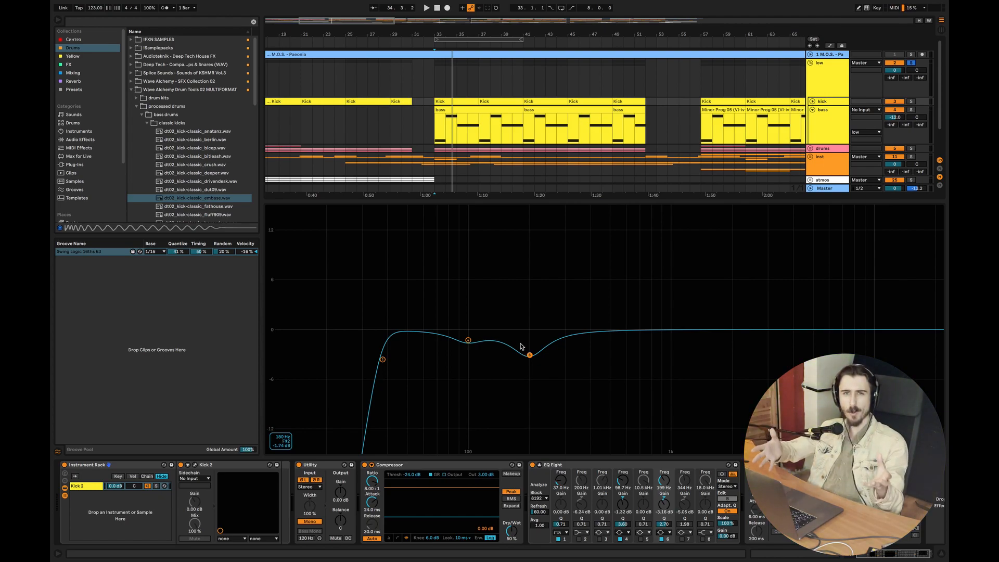
Solo the kick track and play it from bar 33, checking the Master track's devices and the kick's EQ Eight spectrum
{"action": "left_click", "coordinate": [910, 102]}
{"action": "key", "text": "space"}
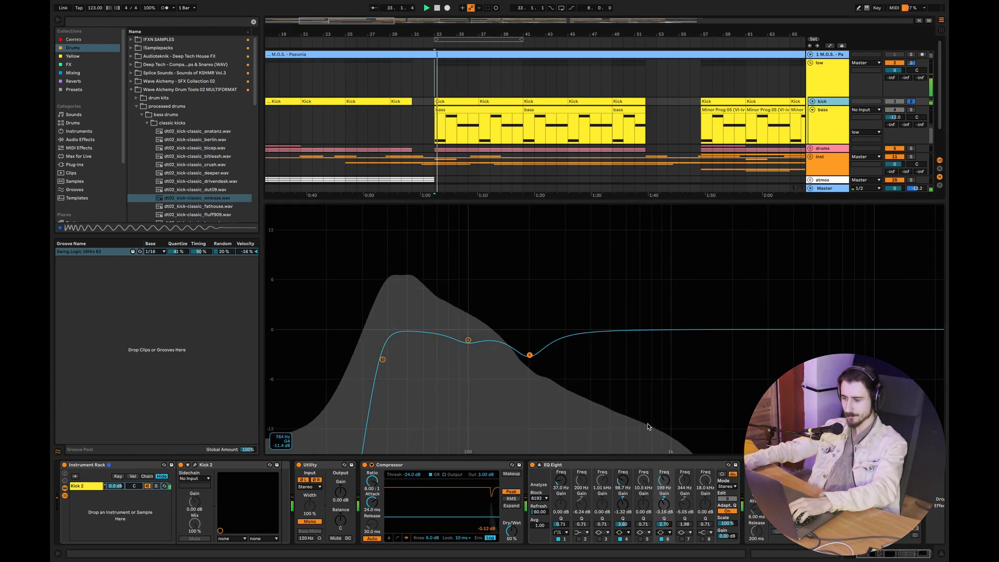
{"action": "left_click", "coordinate": [824, 189]}
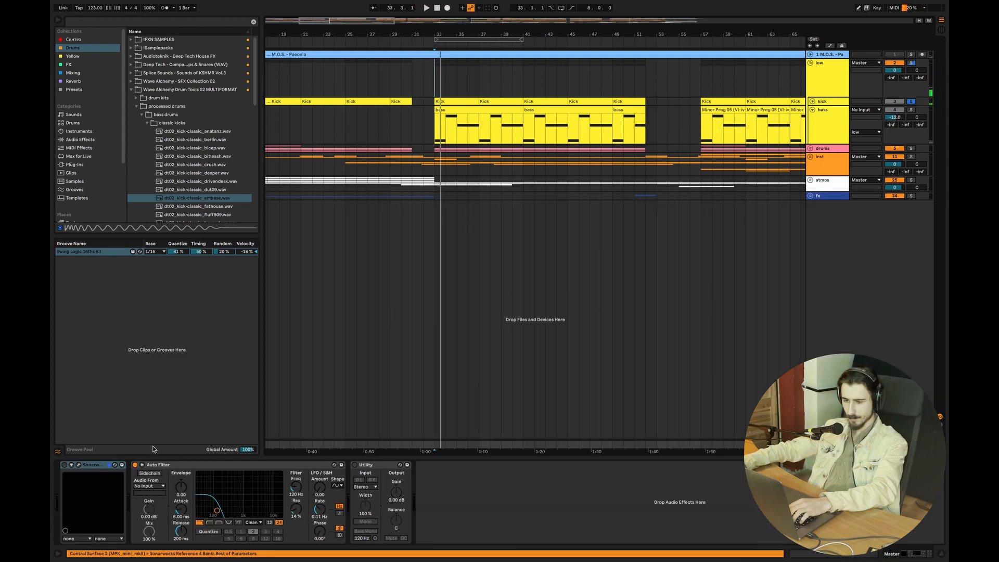
{"action": "key", "text": "space"}
{"action": "left_click", "coordinate": [833, 101]}
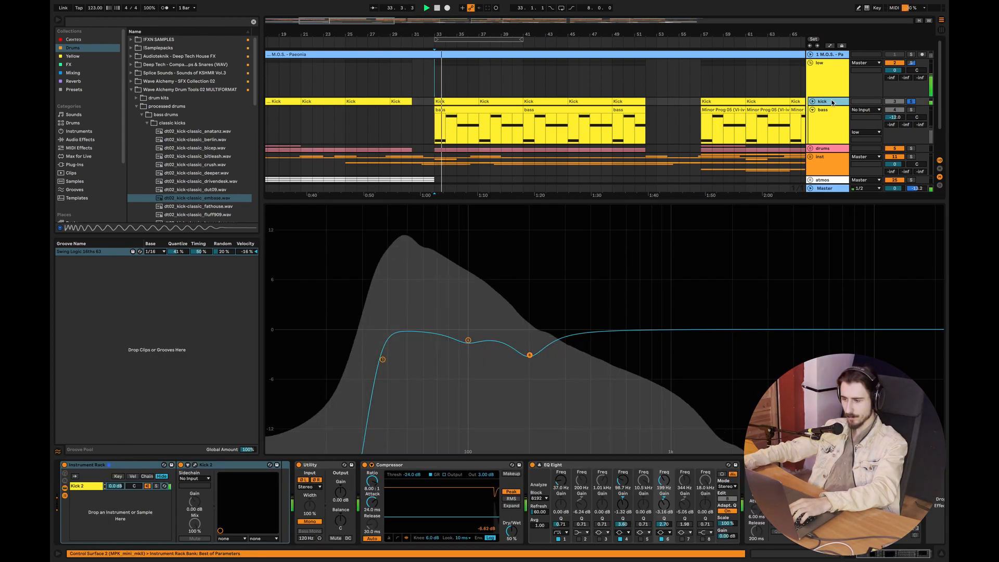
{"action": "key", "text": "space"}
Deepen band 6 to about -5.86 dB at 198 Hz with a Q of 1.83, and band 4 to about -2.14 dB at 99.2 Hz
{"action": "left_click_drag", "start_coordinate": [529, 355], "coordinate": [529, 376]}
{"action": "key", "text": "space"}
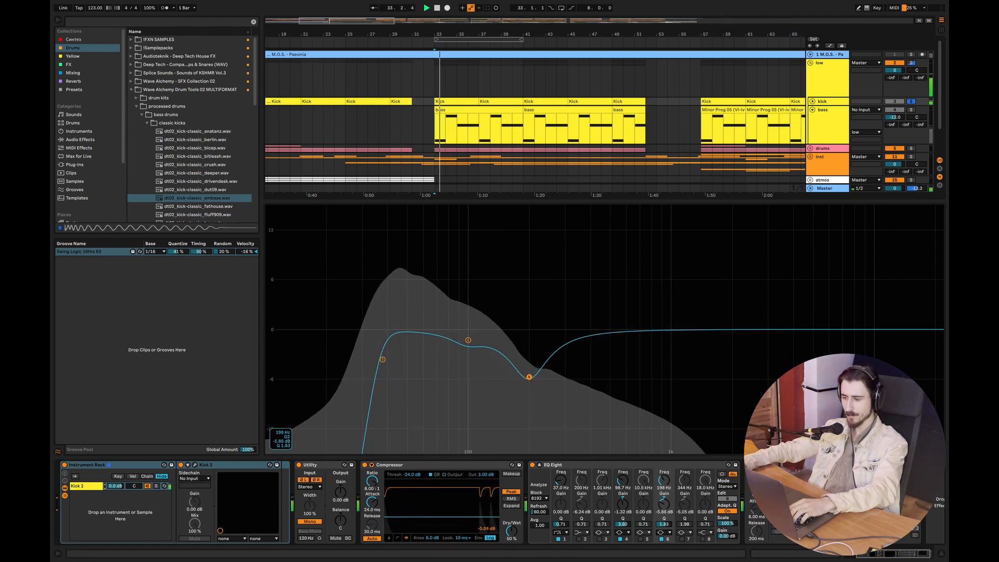
{"action": "left_click_drag", "start_coordinate": [468, 341], "coordinate": [468, 346]}
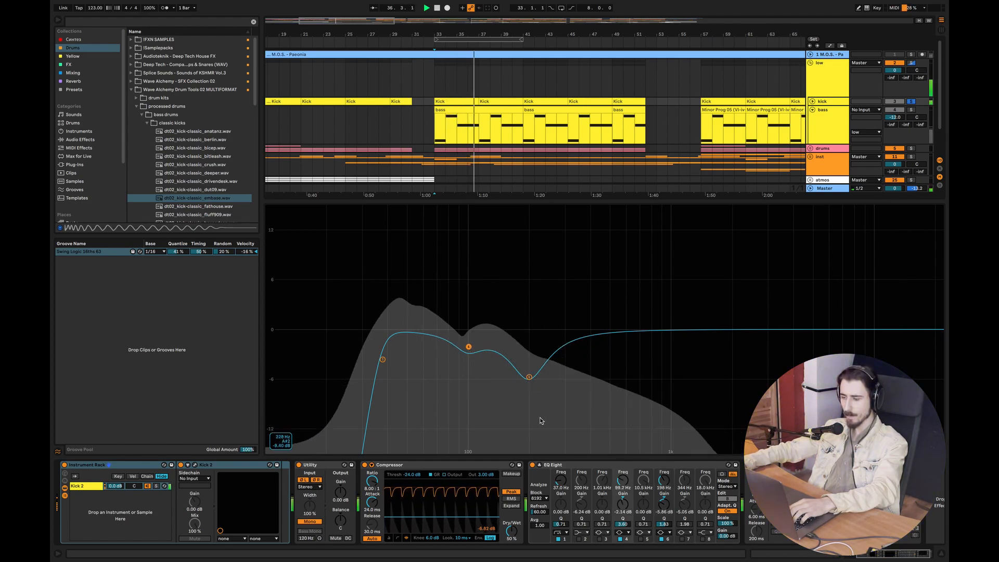
Bypass the kick's EQ Eight to compare the unprocessed sound, and switch it back on
{"action": "left_click", "coordinate": [532, 465]}
{"action": "key", "text": "space"}
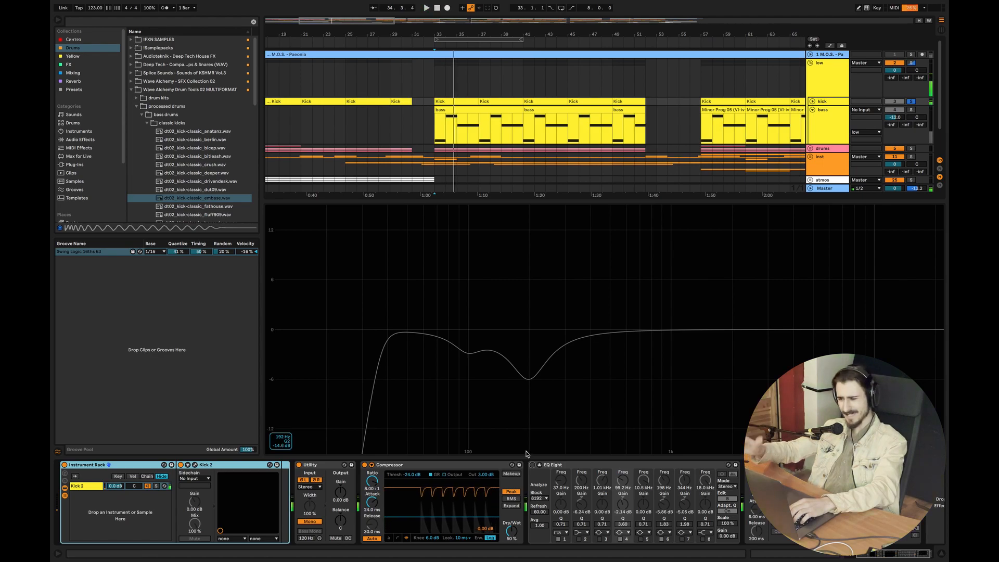
{"action": "left_click", "coordinate": [532, 465]}
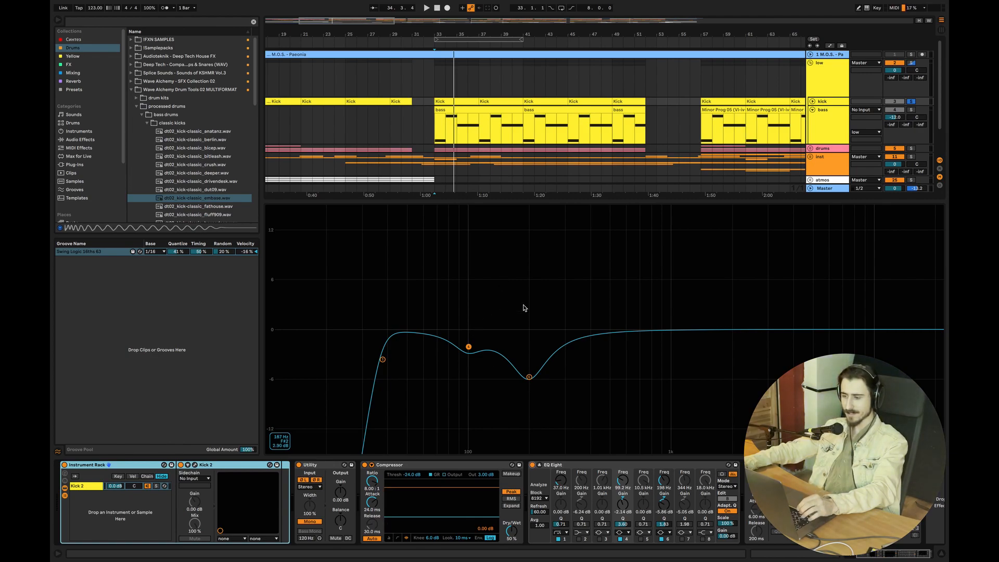
Activate bands 7 and 8 in the kick's EQ Eight, raising band 7 to about 0.41 dB at 5.67 kHz and band 8 to about 2.89 dB at 10.8 kHz
{"action": "left_click", "coordinate": [529, 377]}
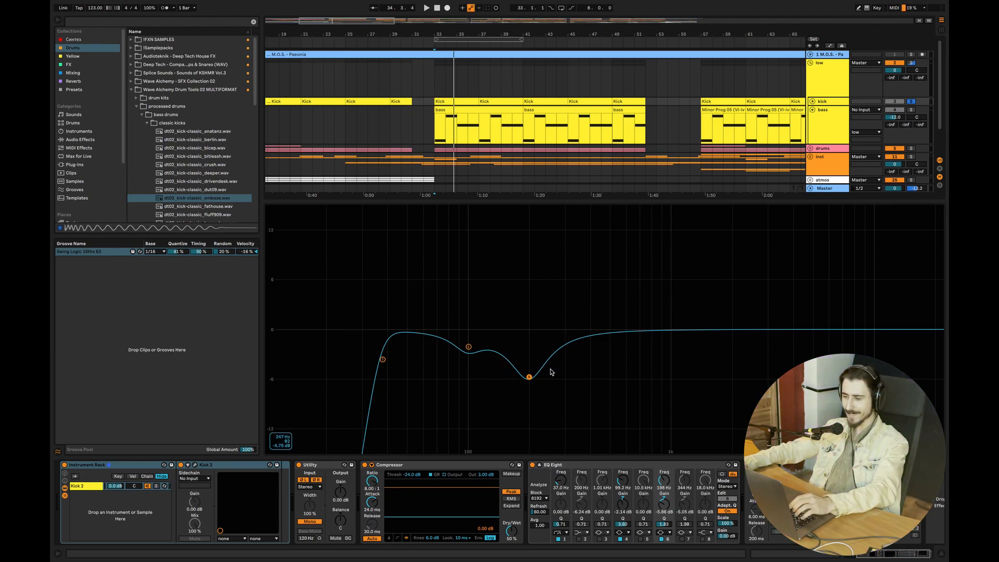
{"action": "left_click", "coordinate": [681, 539]}
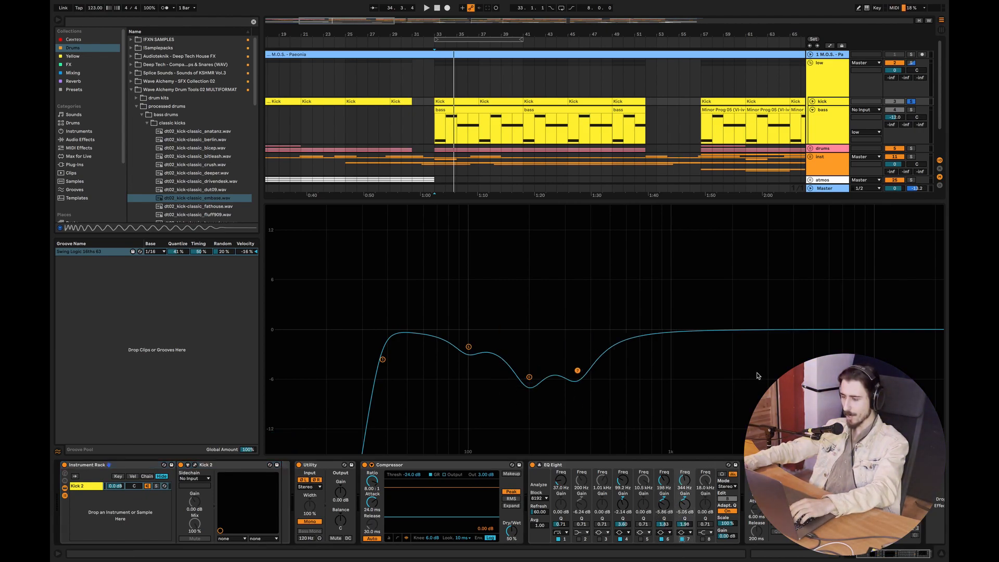
{"action": "left_click_drag", "start_coordinate": [575, 367], "coordinate": [822, 326]}
{"action": "left_click", "coordinate": [702, 539]}
{"action": "left_click_drag", "start_coordinate": [924, 329], "coordinate": [879, 302]}
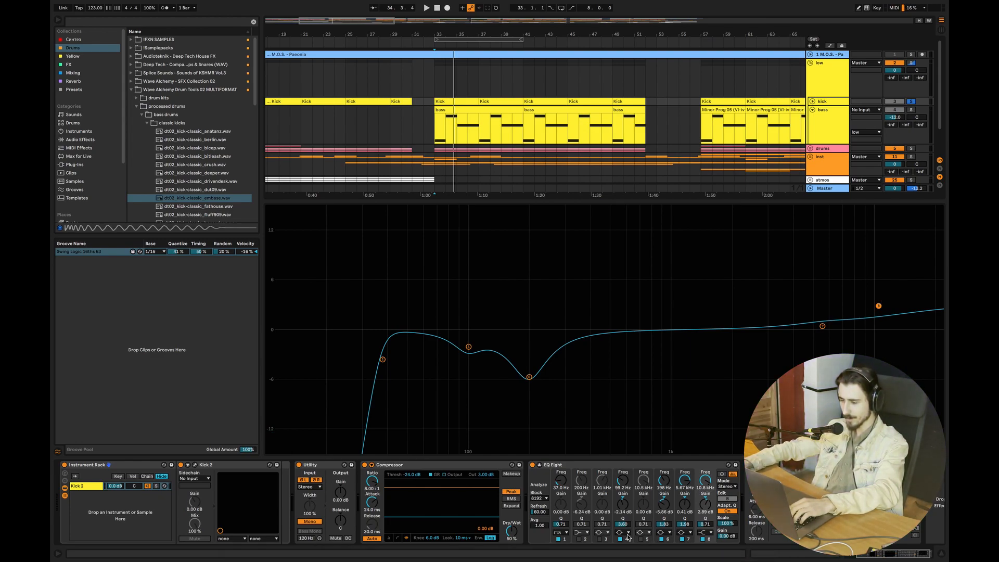
{"action": "left_click", "coordinate": [578, 539]}
{"action": "left_click", "coordinate": [578, 540]}
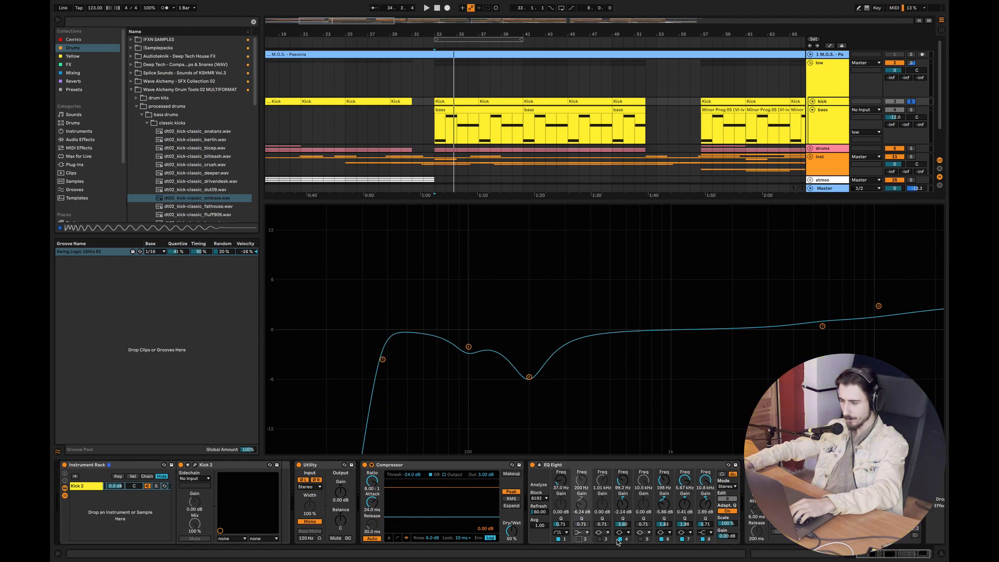
Toggle the kick's EQ Eight bands so that 1, 4, 5 and 6 are active and 3, 7 and 8 are off
{"action": "left_click", "coordinate": [660, 539]}
{"action": "left_click", "coordinate": [599, 539]}
{"action": "left_click", "coordinate": [641, 539]}
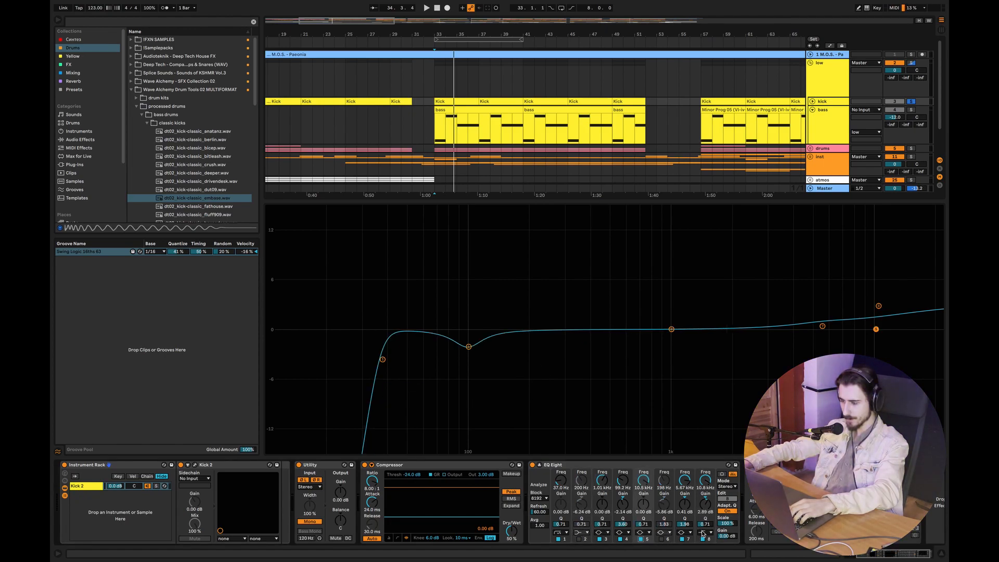
{"action": "left_click", "coordinate": [662, 540]}
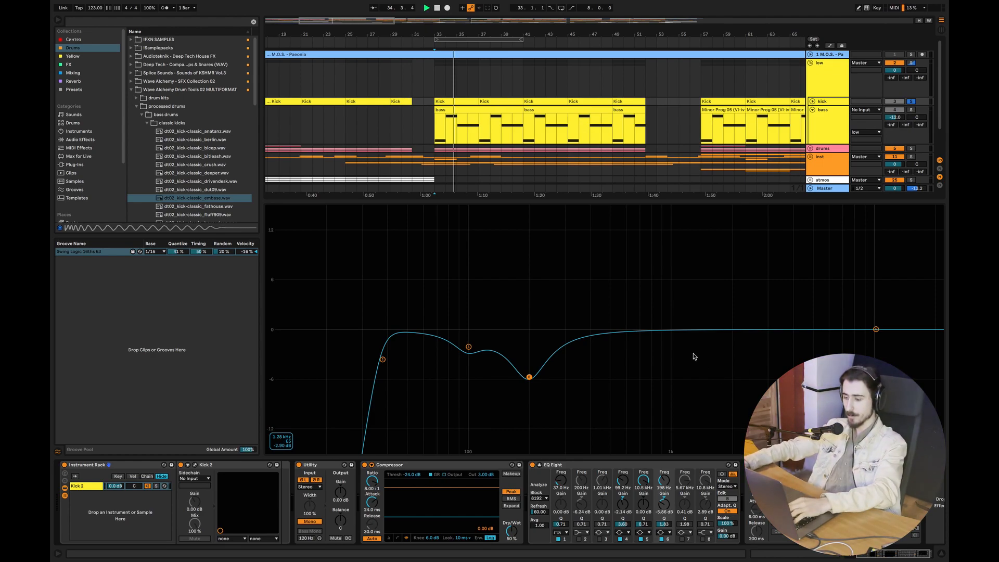
Add band 3 to the kick's EQ Eight curve, cut it to about -5.86 dB at 504 Hz, and audition the kick
{"action": "key", "text": "space"}
{"action": "key", "text": "space"}
{"action": "double_click", "coordinate": [671, 330]}
{"action": "left_click_drag", "start_coordinate": [671, 330], "coordinate": [610, 375]}
{"action": "key", "text": "space"}
{"action": "key", "text": "space"}
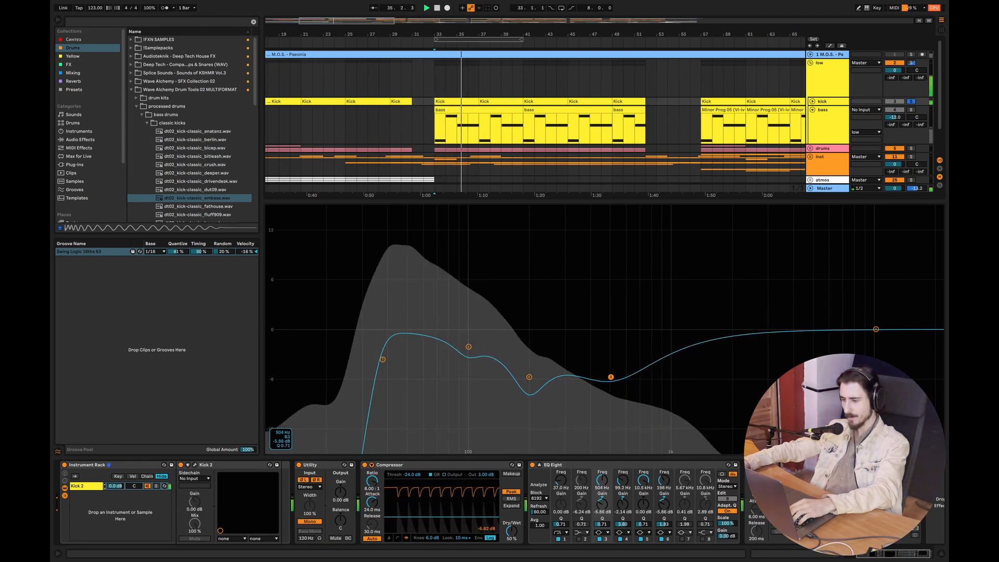
Solo the bass together with the kick and shift the kick's EQ Eight band 3 to about -5.92 dB at 1.01 kHz
{"action": "key", "text": "space"}
{"action": "left_click", "coordinate": [911, 110], "text": "super"}
{"action": "key", "text": "space"}
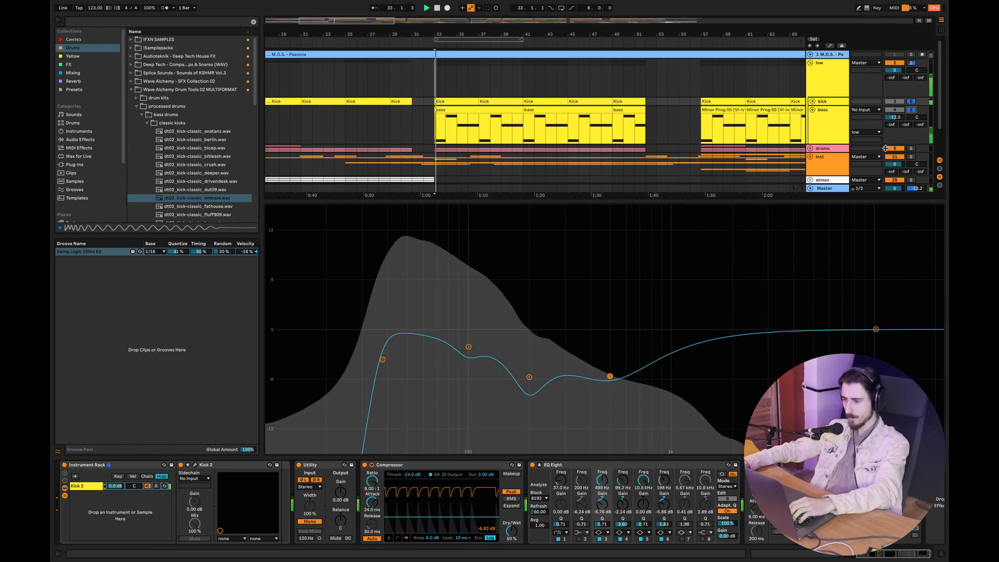
{"action": "left_click_drag", "start_coordinate": [610, 376], "coordinate": [670, 377]}
{"action": "key", "text": "space"}
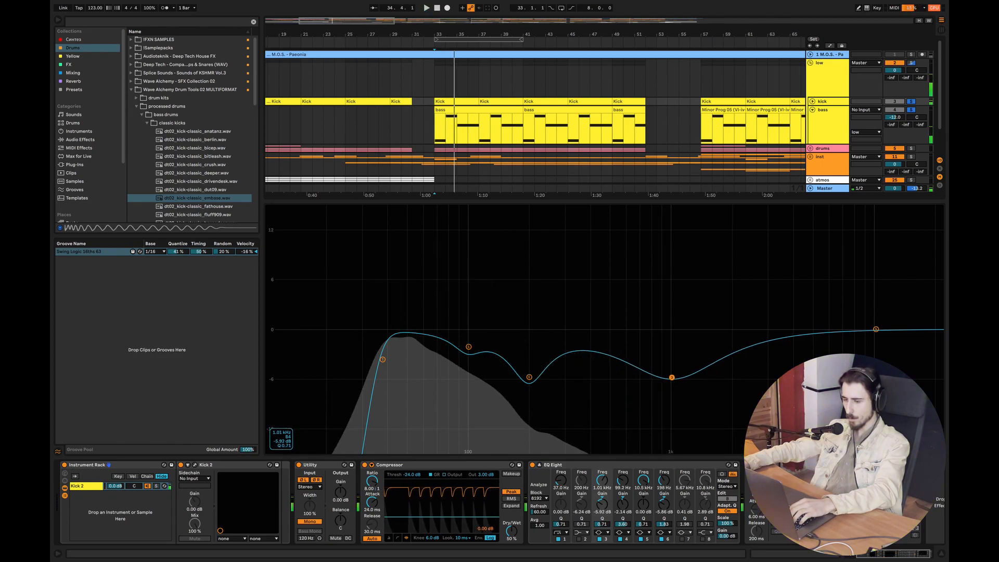
{"action": "key", "text": "space"}
Try a band 5 boost of about 1.70 dB on the kick's EQ Eight, replacing it with band 8 at about 1.49 dB at 10.3 kHz
{"action": "left_click_drag", "start_coordinate": [875, 328], "coordinate": [874, 315]}
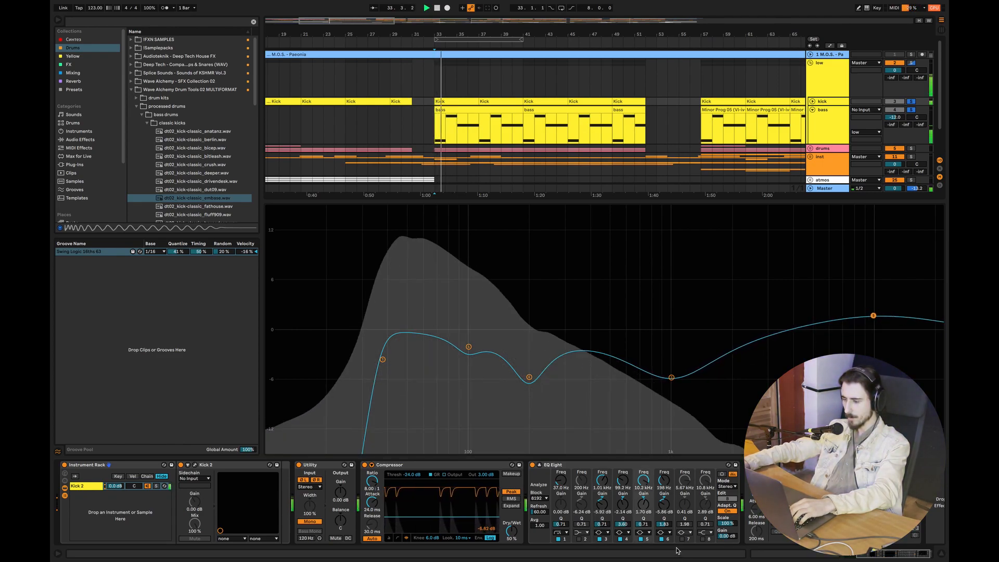
{"action": "left_click", "coordinate": [661, 538]}
{"action": "left_click", "coordinate": [702, 539]}
{"action": "left_click", "coordinate": [661, 539]}
{"action": "key", "text": "space"}
{"action": "mouse_move", "coordinate": [878, 306]}
{"action": "left_mouse_down"}
{"action": "mouse_move", "coordinate": [875, 327]}
{"action": "mouse_move", "coordinate": [873, 317]}
{"action": "left_mouse_up"}
{"action": "left_click", "coordinate": [874, 316]}
{"action": "left_click", "coordinate": [640, 540]}
{"action": "key", "text": "space"}
{"action": "key", "text": "space"}
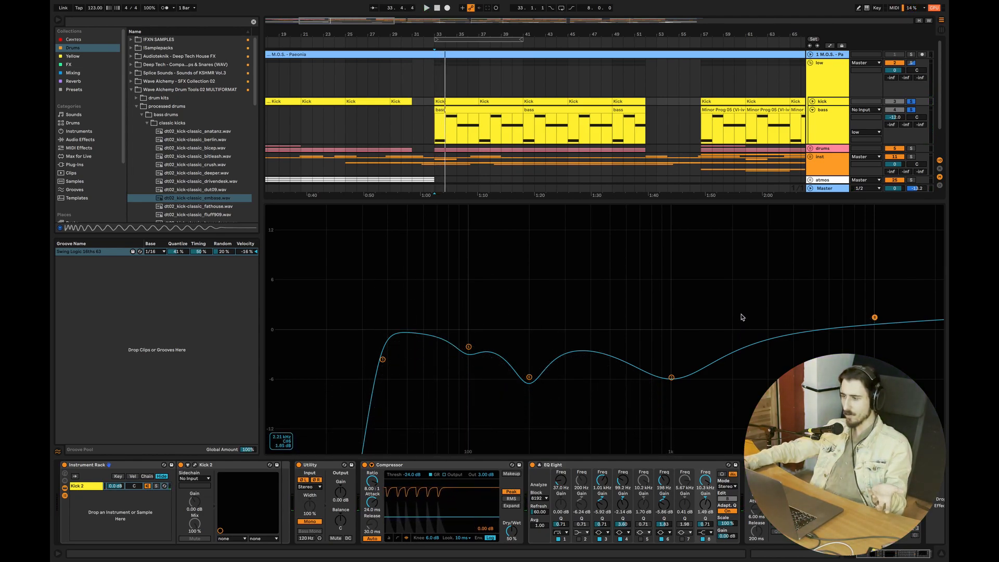
Check the bass track's EQ Eight curve, return to the kick, and play it soloed from bar 33 to examine its low-end spectrum
{"action": "key", "text": "Down"}
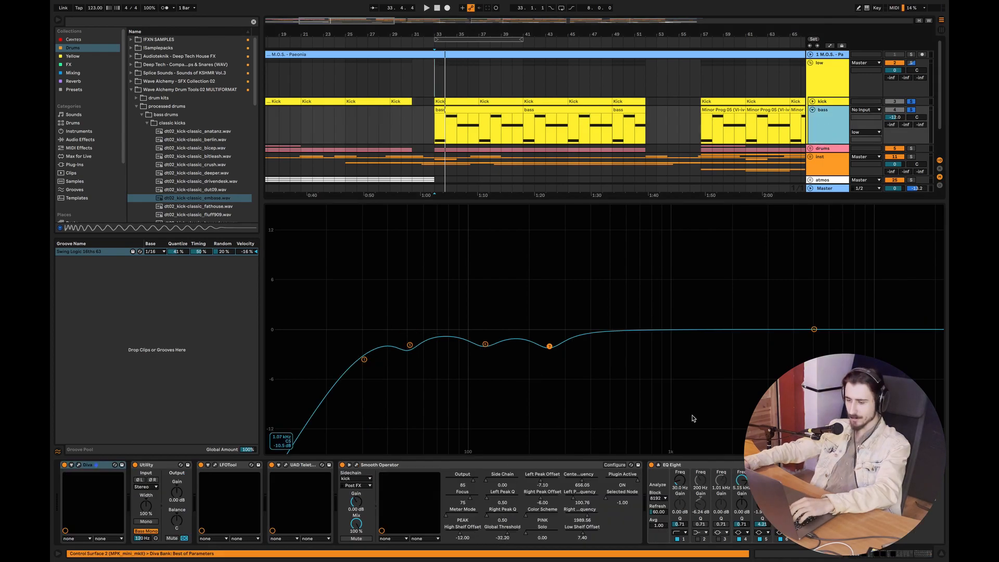
{"action": "left_click", "coordinate": [890, 554]}
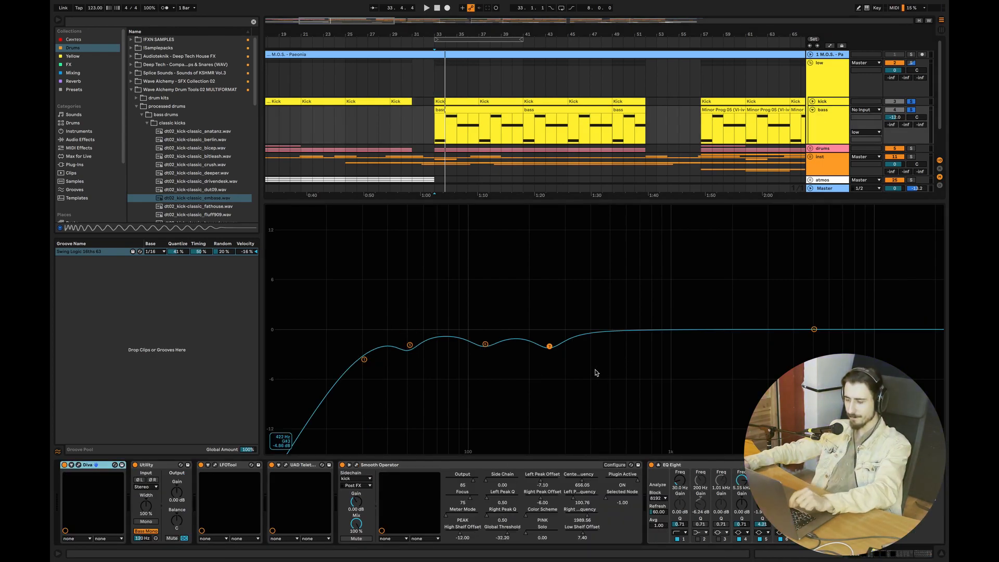
{"action": "left_click", "coordinate": [822, 102]}
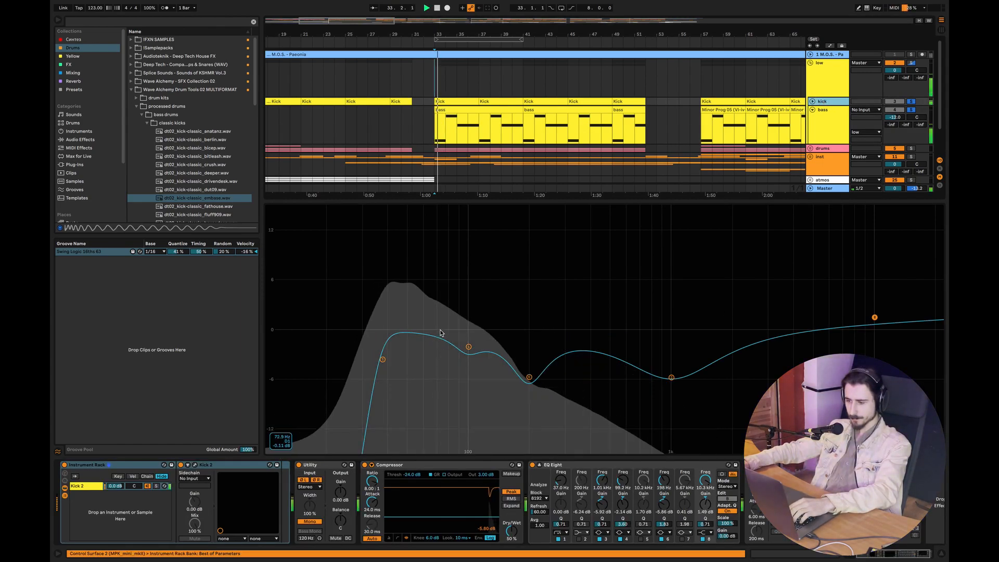
{"action": "left_click", "coordinate": [910, 102]}
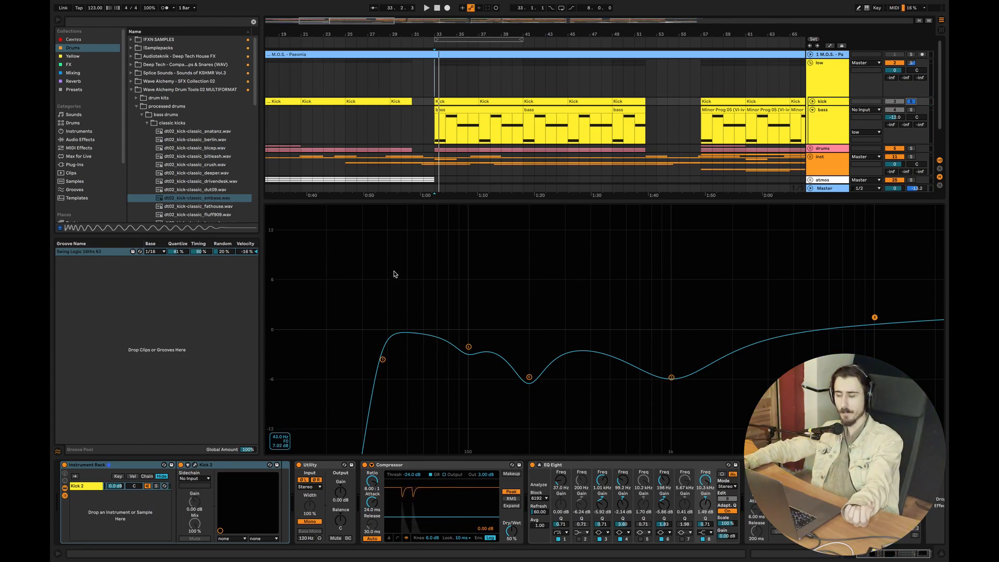
{"action": "key", "text": "space"}
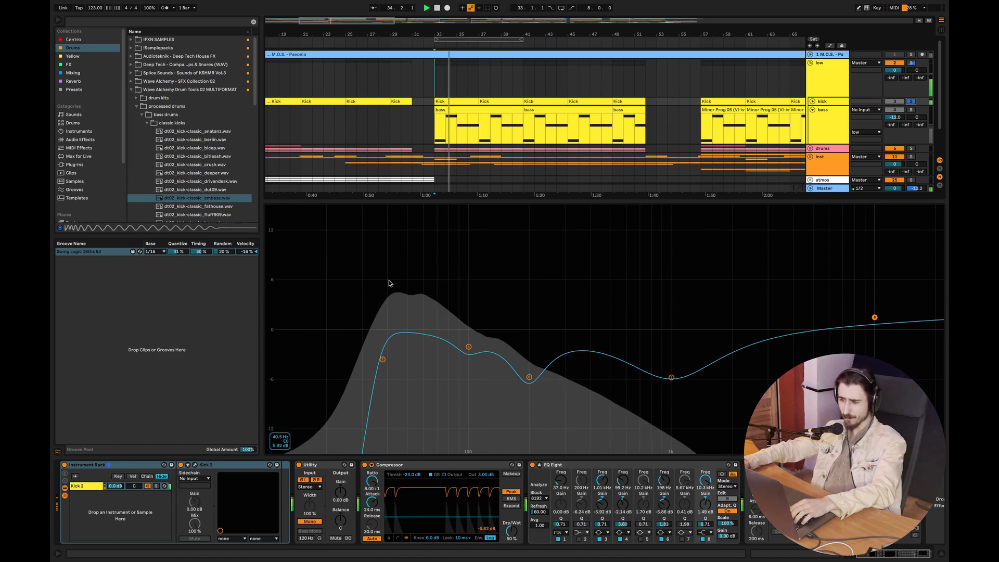
{"action": "key", "text": "space"}
Review the low end of the bass track's EQ Eight curve and turn on the Auto Filter on the Master track
{"action": "mouse_move", "coordinate": [386, 275]}
{"action": "left_mouse_down"}
{"action": "mouse_move", "coordinate": [430, 284]}
{"action": "mouse_move", "coordinate": [387, 283]}
{"action": "mouse_move", "coordinate": [383, 294]}
{"action": "left_mouse_up"}
{"action": "left_click", "coordinate": [827, 117]}
{"action": "left_click_drag", "start_coordinate": [418, 325], "coordinate": [393, 372]}
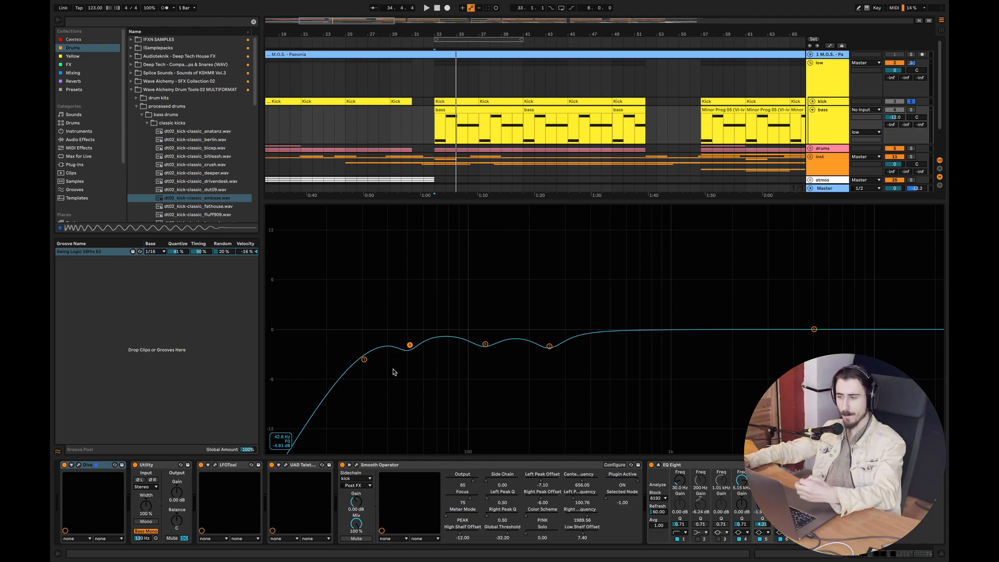
{"action": "left_click", "coordinate": [823, 186]}
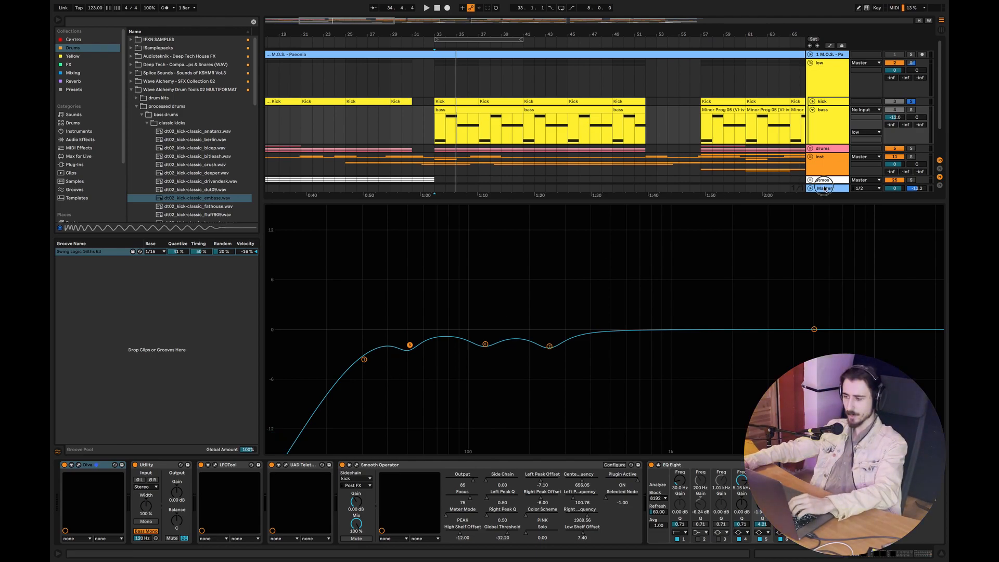
{"action": "left_click", "coordinate": [136, 464]}
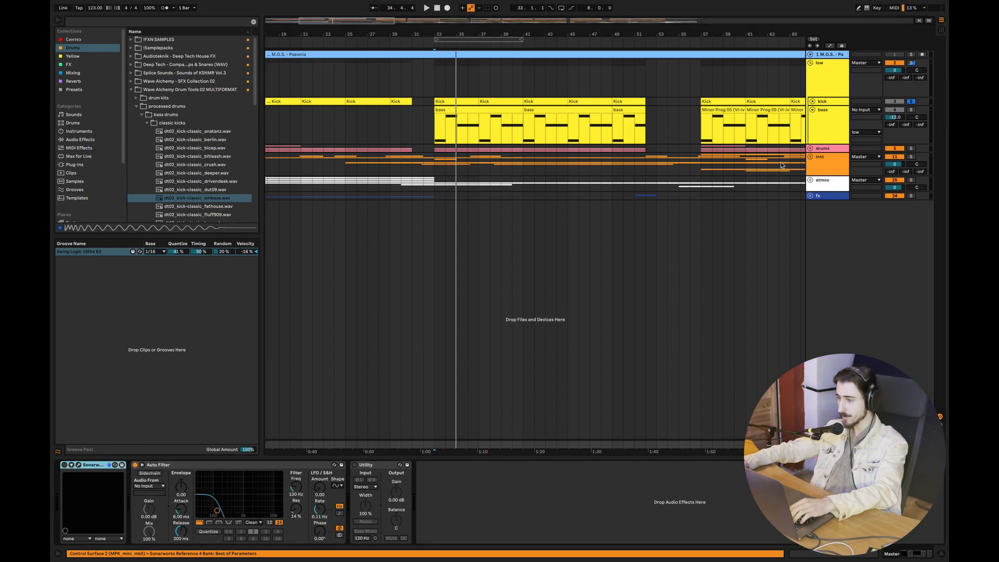
Switch off band 5 in the bass's EQ Eight, solo the bass with the kick, and play both from bar 33
{"action": "left_click", "coordinate": [814, 116]}
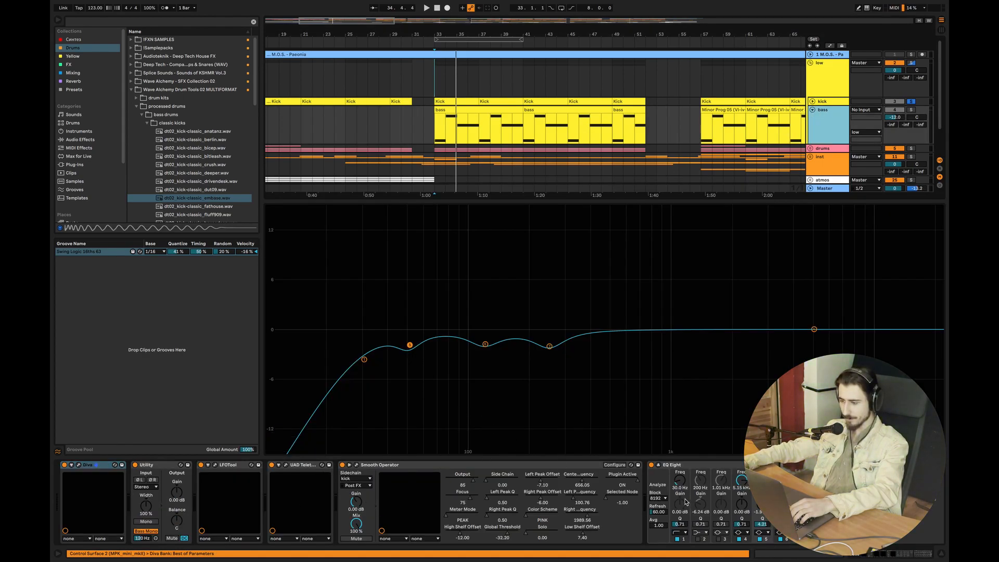
{"action": "left_click", "coordinate": [761, 539]}
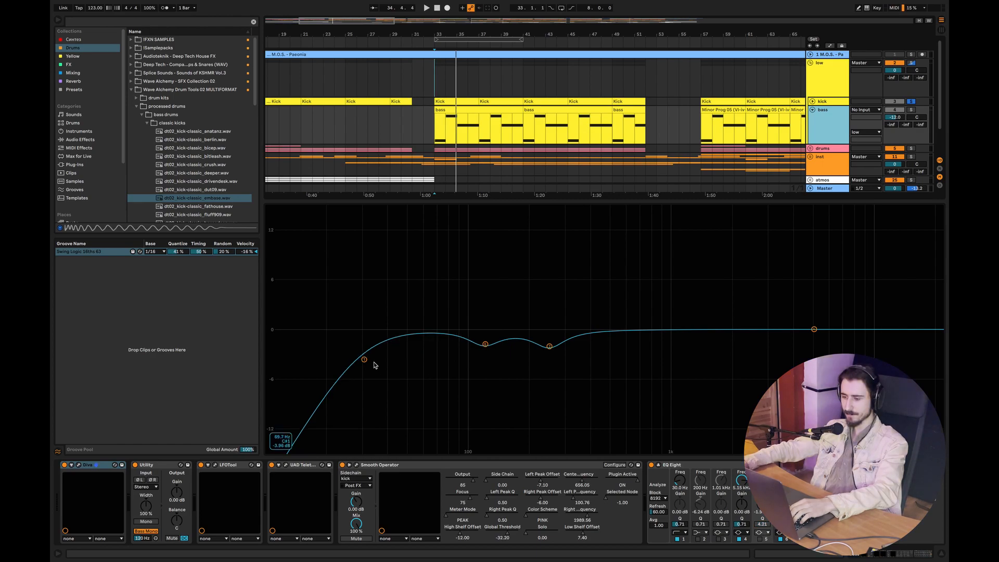
{"action": "left_click", "coordinate": [911, 109]}
{"action": "left_click", "coordinate": [433, 132]}
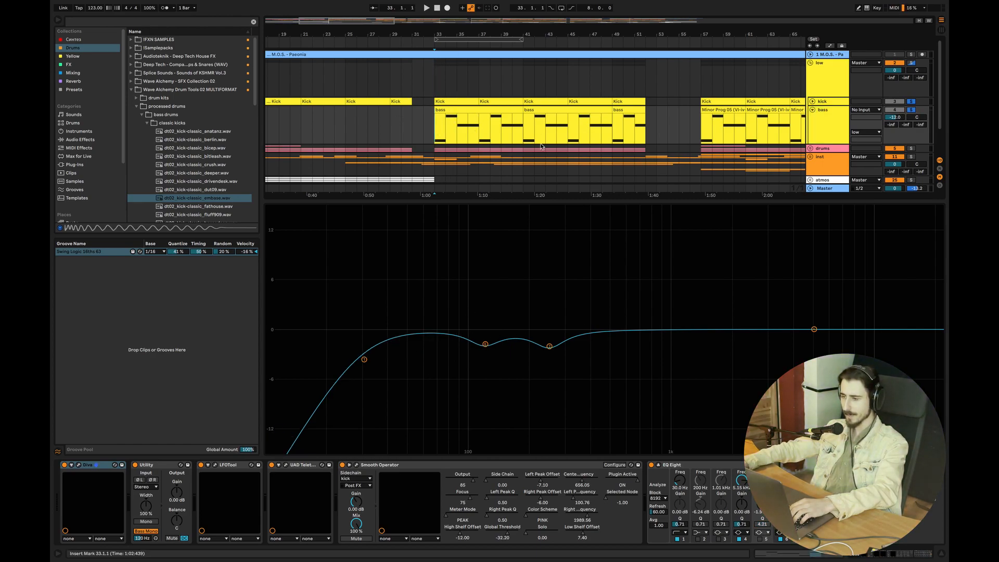
{"action": "left_click", "coordinate": [826, 187]}
{"action": "key", "text": "space"}
{"action": "left_click", "coordinate": [825, 139]}
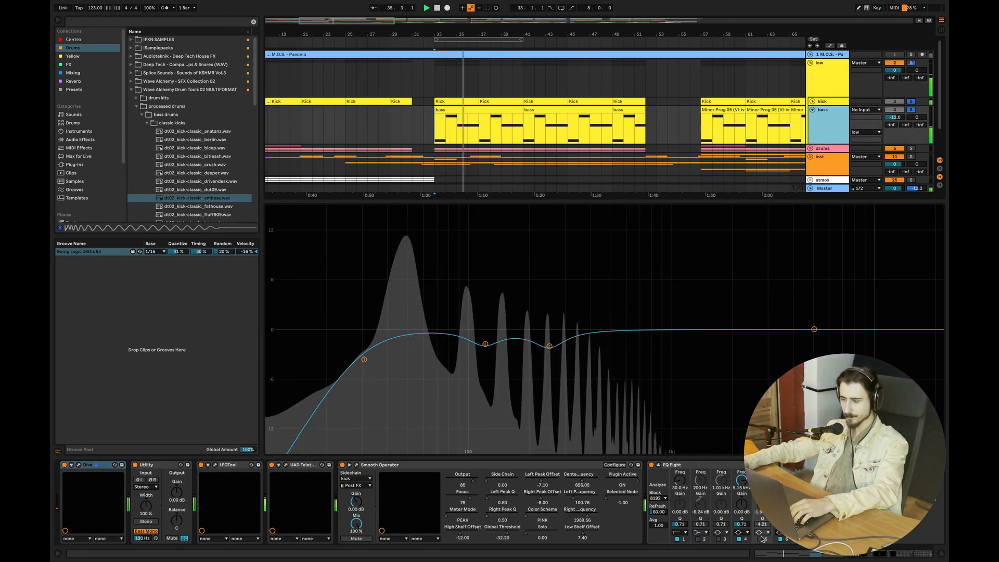
{"action": "key", "text": "space"}
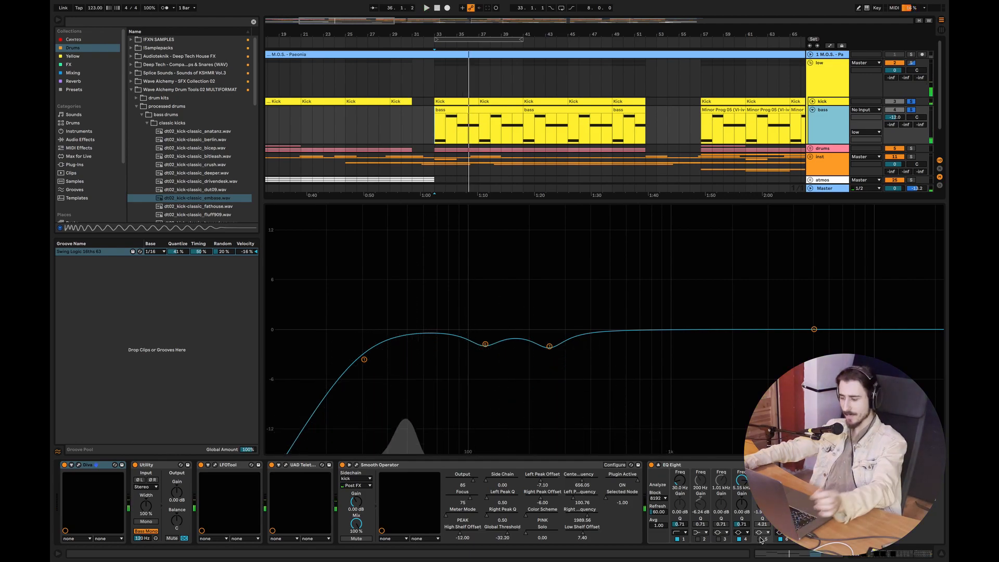
Switch band 5 of the bass's EQ Eight back on and play the kick and bass from bar 33 to compare
{"action": "left_click", "coordinate": [760, 539]}
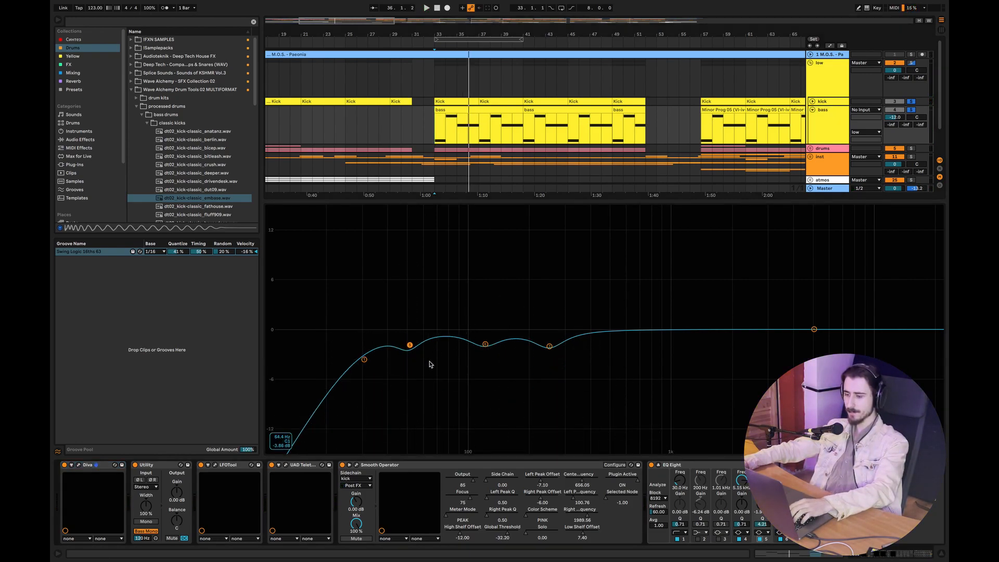
{"action": "key", "text": "space"}
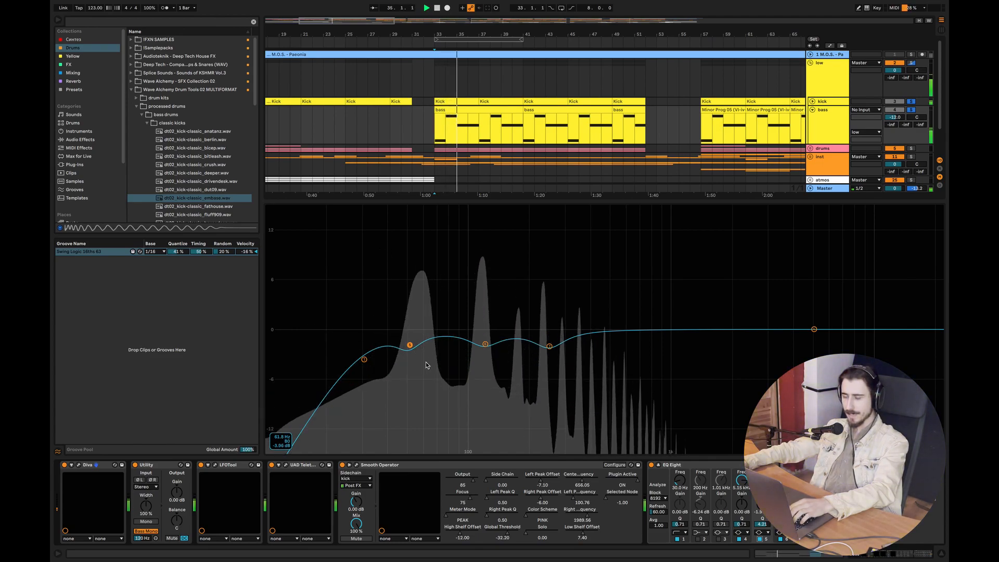
{"action": "key", "text": "space"}
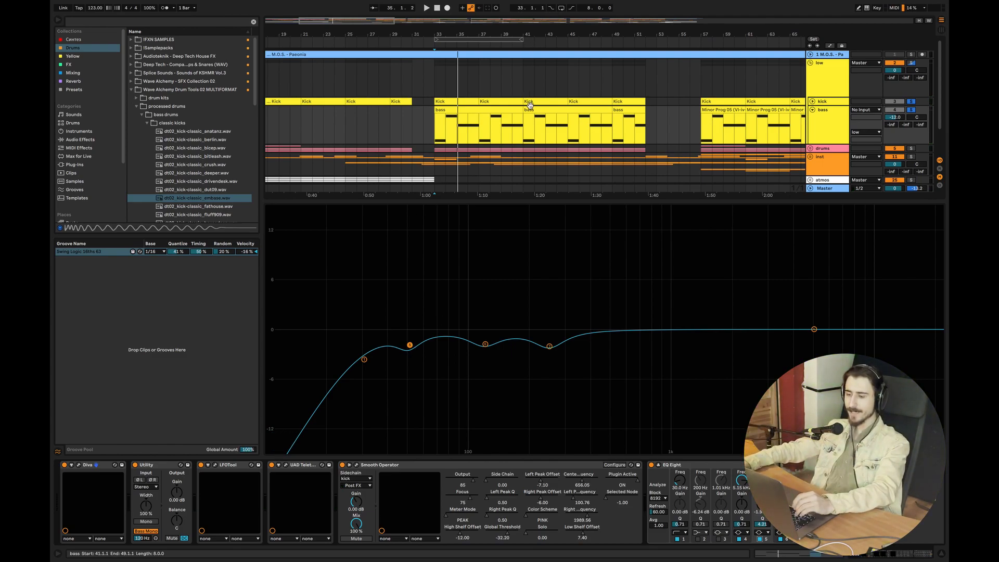
Try boosting the kick's band 6 to about 2.89 dB near 199 Hz and moving the bass's roughly 250 Hz cut deeper to around 200 Hz
{"action": "left_click", "coordinate": [825, 101]}
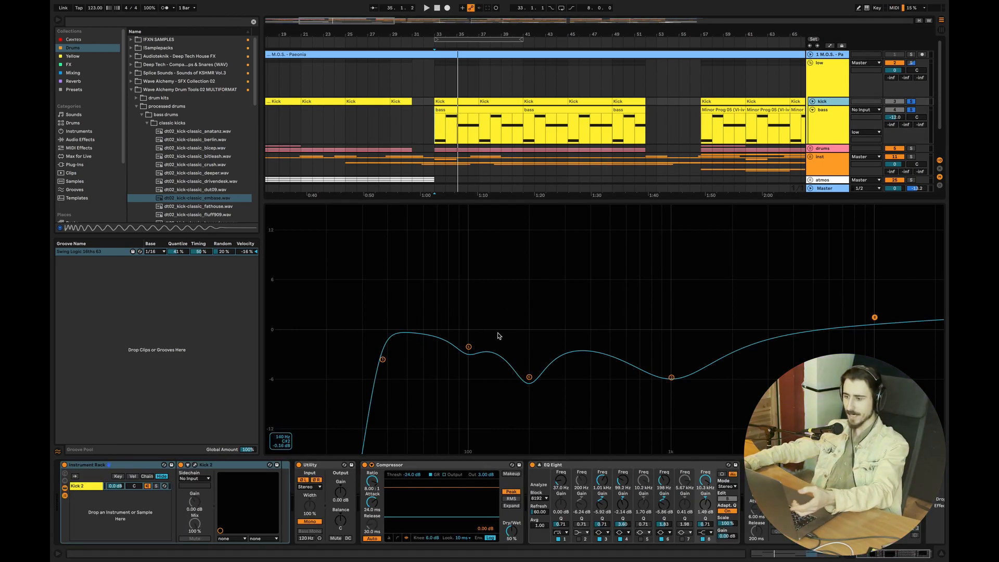
{"action": "left_click_drag", "start_coordinate": [531, 379], "coordinate": [531, 304]}
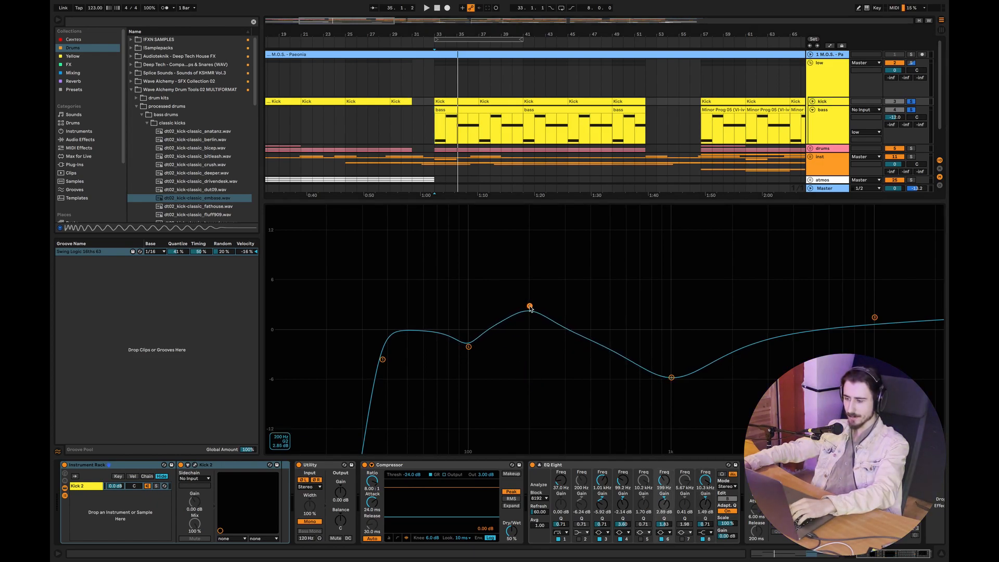
{"action": "left_click", "coordinate": [819, 113]}
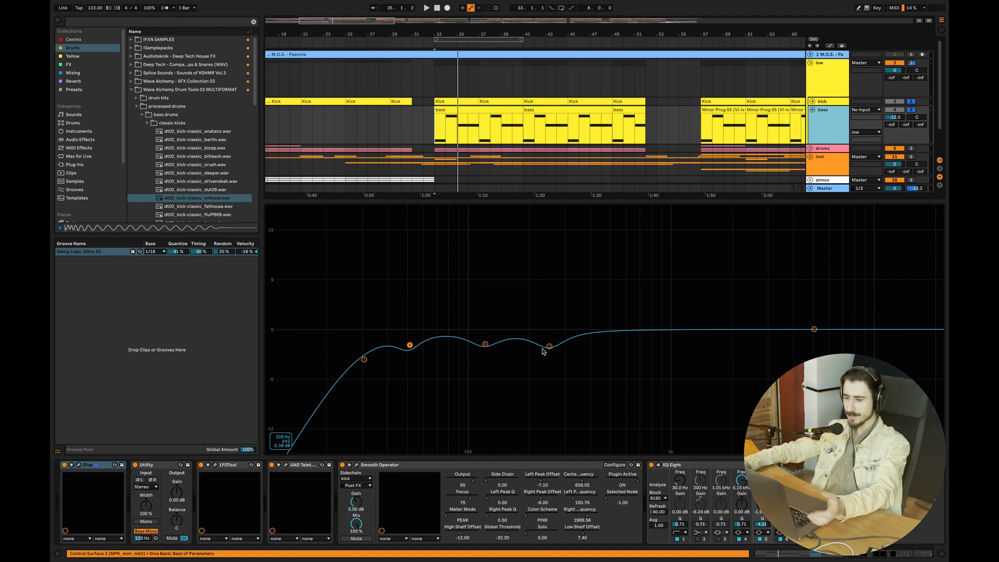
{"action": "left_click_drag", "start_coordinate": [549, 346], "coordinate": [530, 359]}
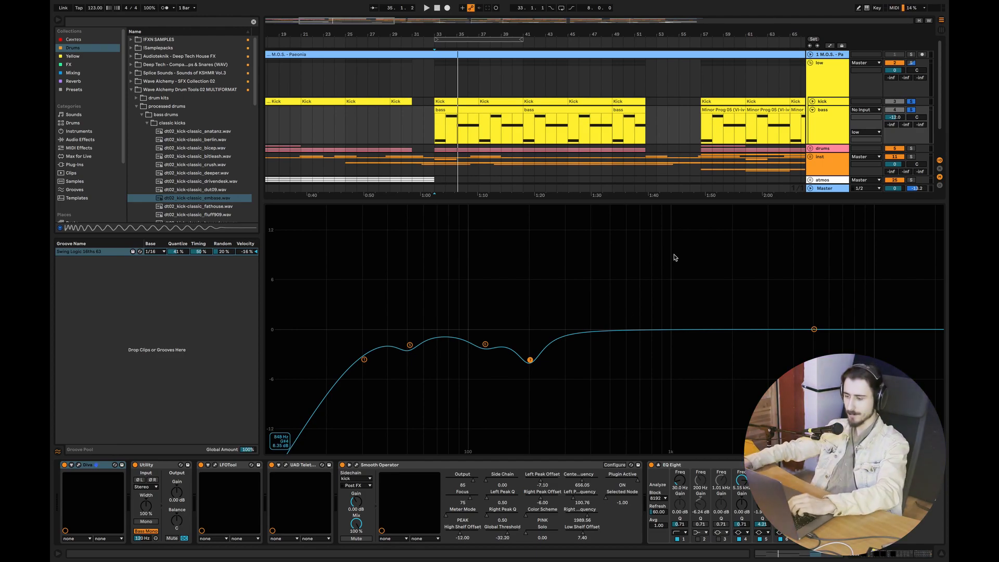
{"action": "left_click", "coordinate": [833, 126]}
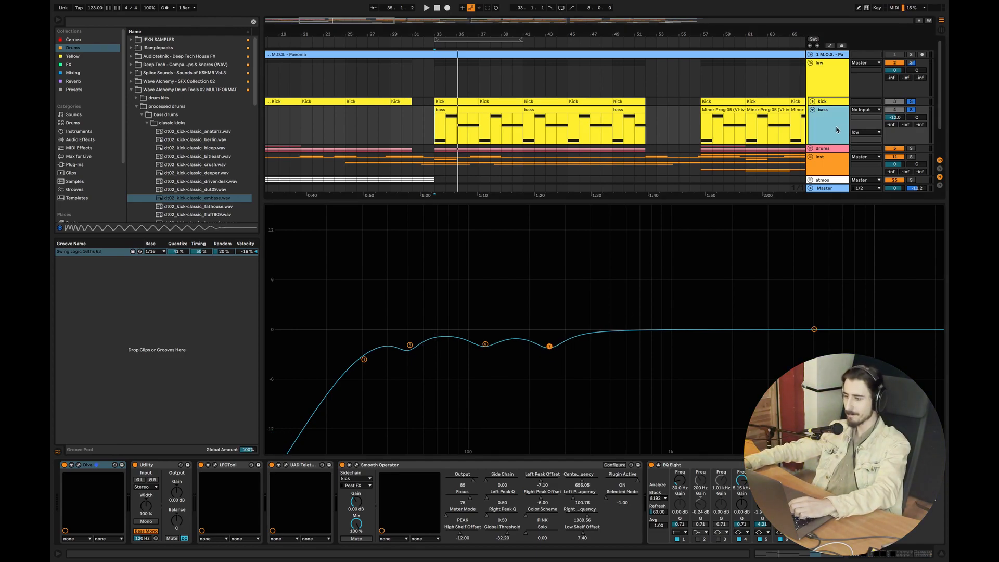
Play the kick and bass together from bar 33, examining the EQ Eight spectrum of each track
{"action": "left_click", "coordinate": [832, 103]}
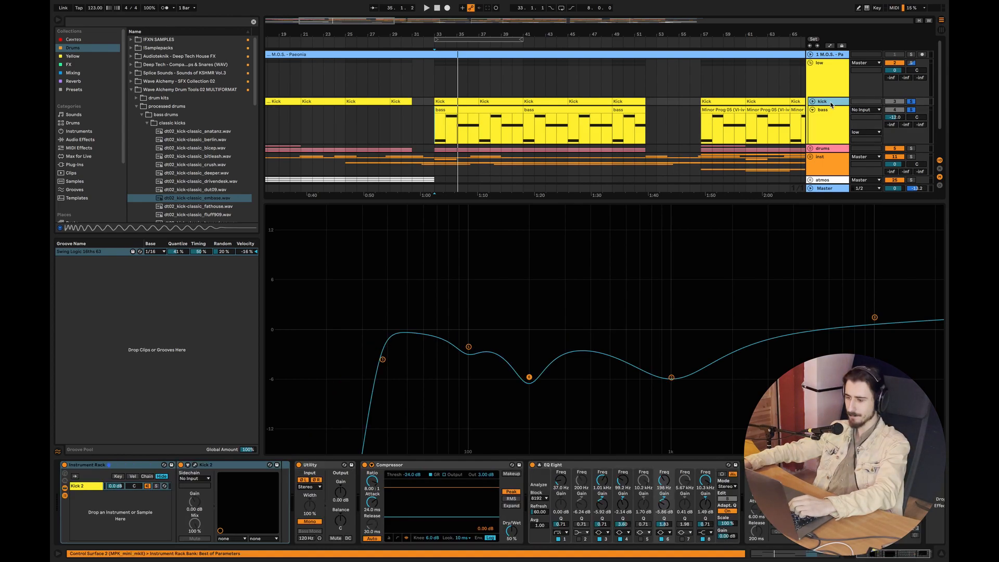
{"action": "key", "text": "space"}
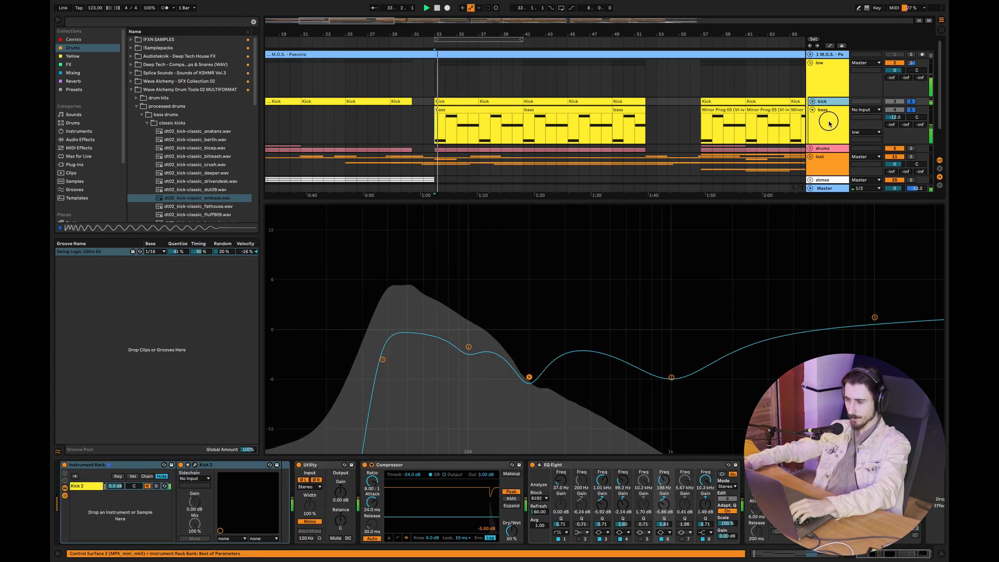
{"action": "left_click", "coordinate": [830, 124]}
{"action": "key", "text": "space"}
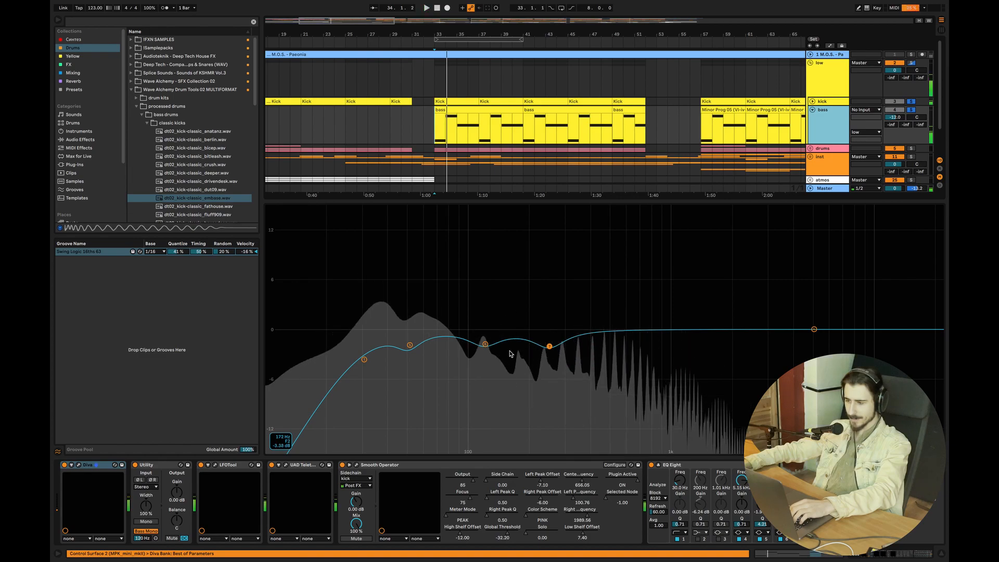
Deepen the bass's EQ Eight cut near 120 Hz to about -2.54 dB and audition it with the kick
{"action": "left_click", "coordinate": [484, 344]}
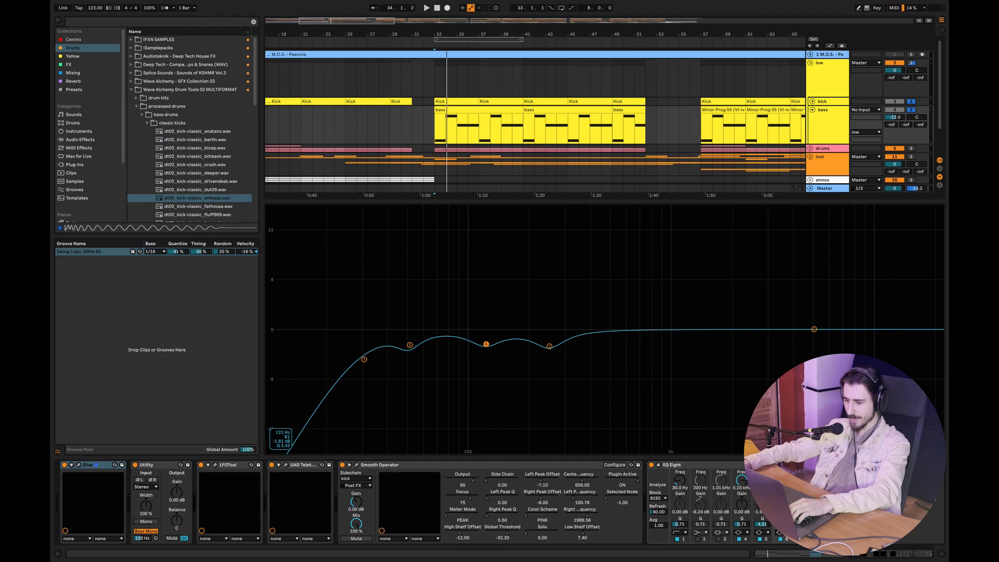
{"action": "left_click_drag", "start_coordinate": [485, 343], "coordinate": [484, 351]}
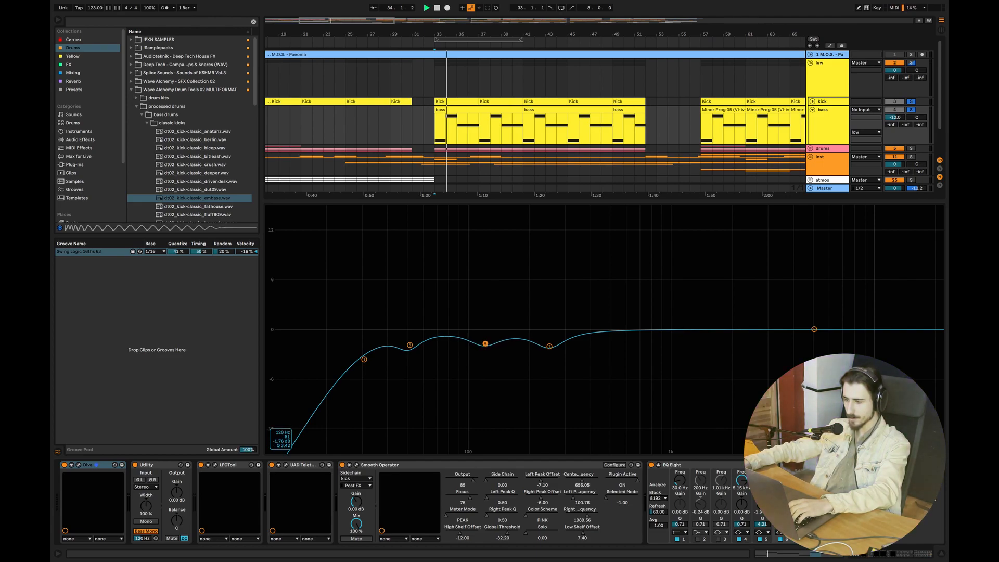
{"action": "key", "text": "space"}
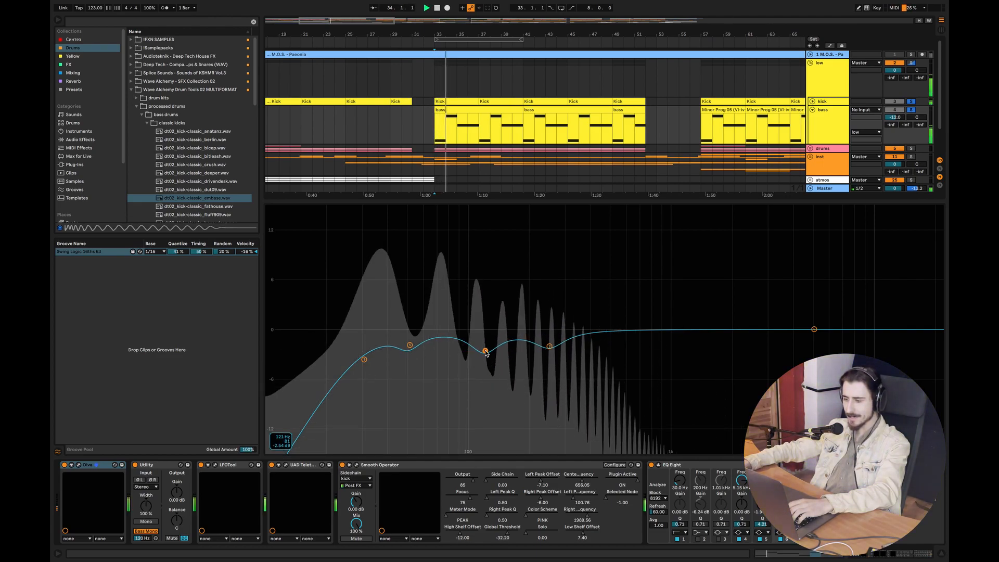
{"action": "key", "text": "space"}
{"action": "key", "text": "space"}
{"action": "key", "text": "space"}
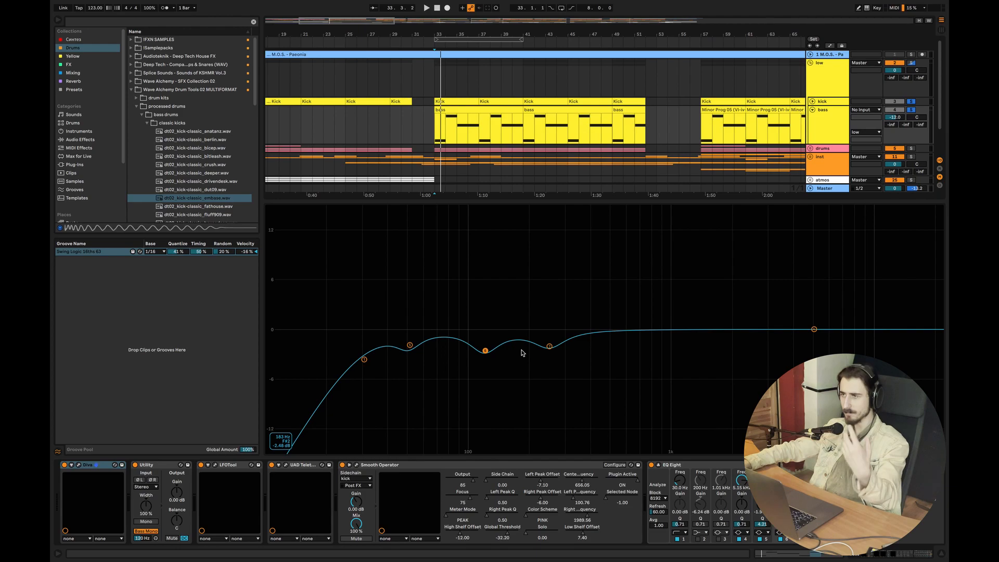
Compare the EQ Eight curve of the low group with the curve of the bass track
{"action": "left_click", "coordinate": [834, 88]}
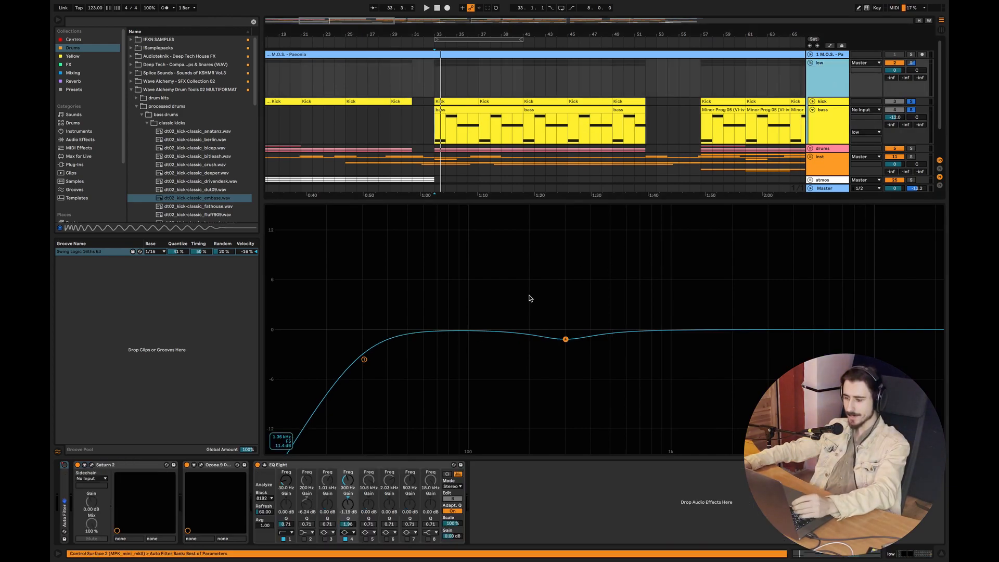
{"action": "left_click", "coordinate": [837, 121]}
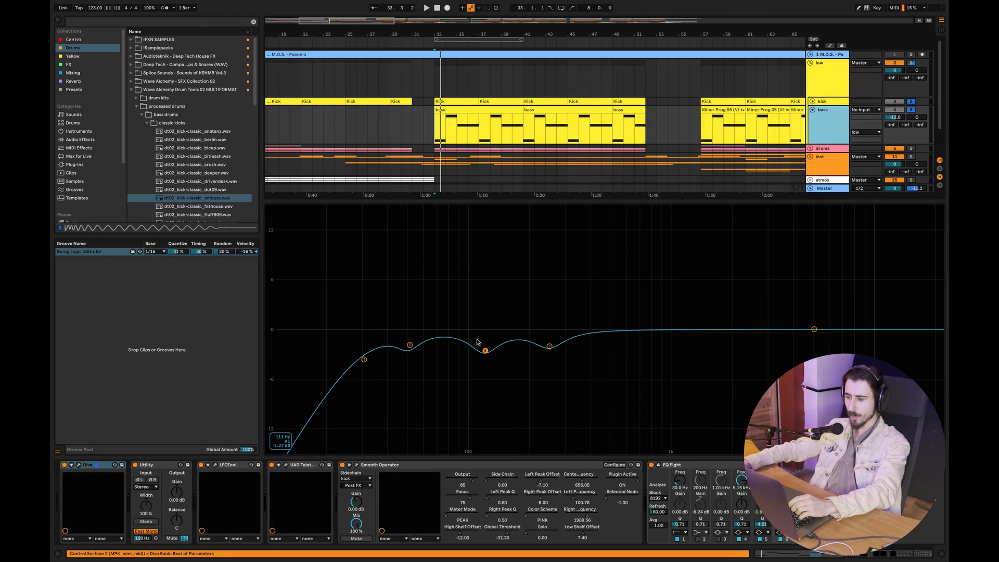
{"action": "left_click_drag", "start_coordinate": [468, 330], "coordinate": [590, 375]}
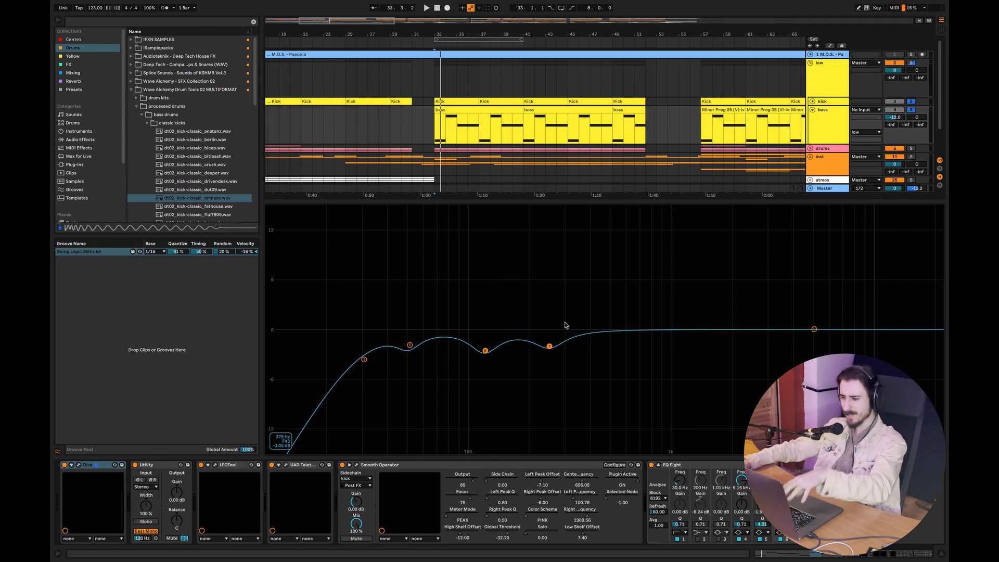
Undo the recent deepening of the bass's EQ Eight cut near 120 Hz
{"action": "left_click_drag", "start_coordinate": [483, 350], "coordinate": [499, 377]}
{"action": "left_click", "coordinate": [513, 304]}
{"action": "left_click_drag", "start_coordinate": [464, 329], "coordinate": [529, 379]}
{"action": "key", "text": "ctrl+z"}
{"action": "key", "text": "ctrl+z"}
{"action": "key", "text": "ctrl+z"}
{"action": "key", "text": "ctrl+z"}
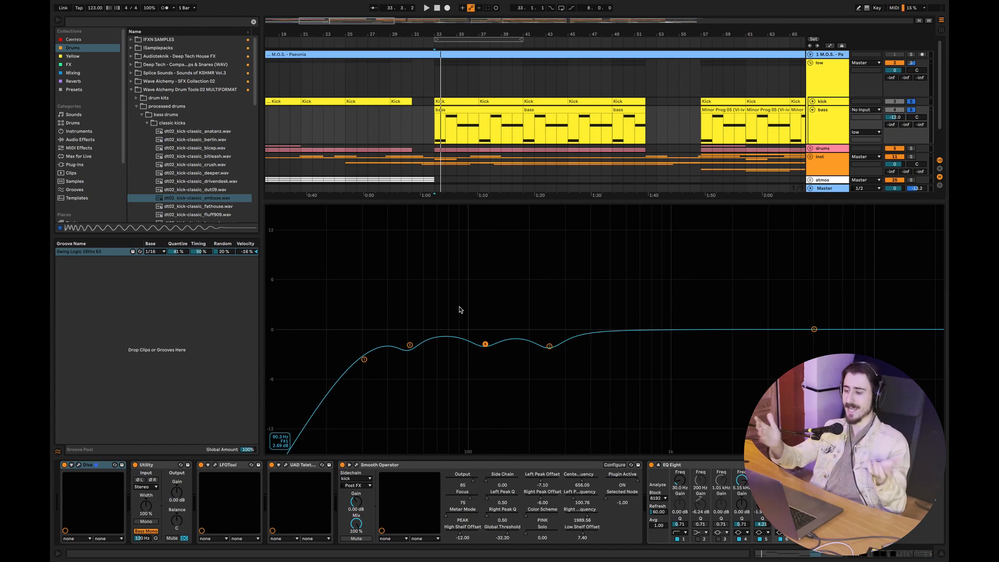
Audition the kick and bass, and move the bass's roughly 250 Hz EQ Eight cut to about 300 Hz and about -4 dB
{"action": "key", "text": "space"}
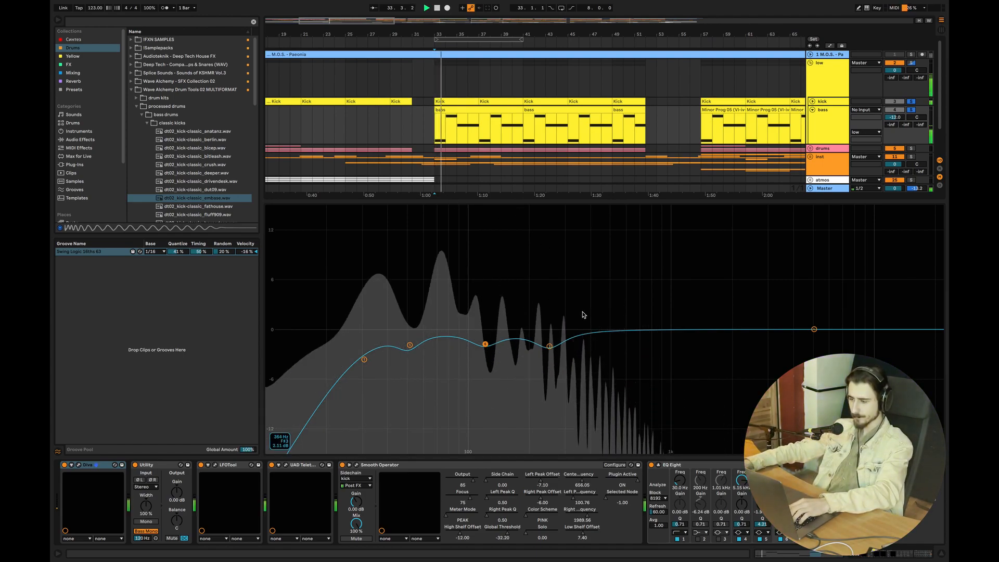
{"action": "key", "text": "space"}
{"action": "left_click_drag", "start_coordinate": [550, 346], "coordinate": [565, 361]}
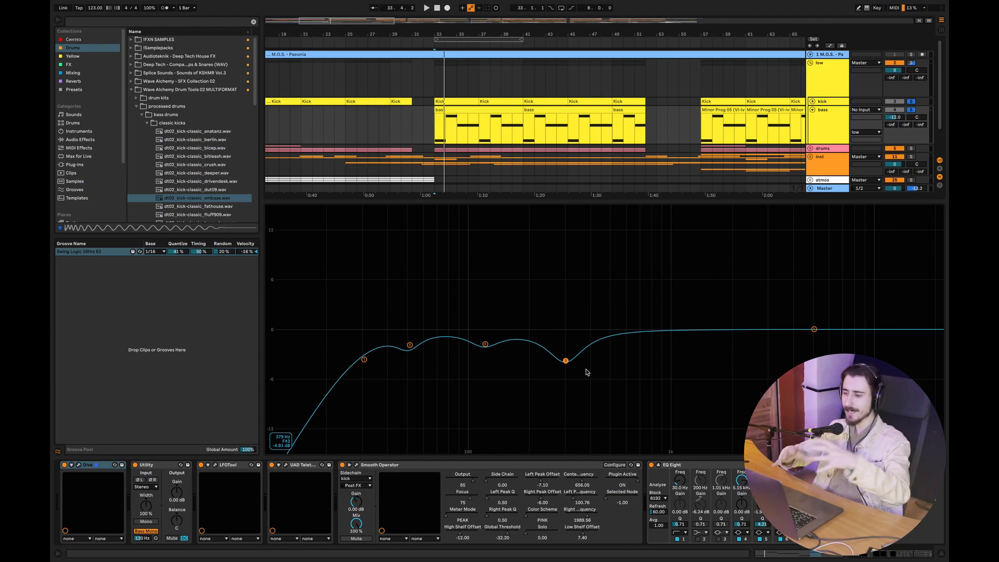
{"action": "left_click_drag", "start_coordinate": [566, 361], "coordinate": [565, 361]}
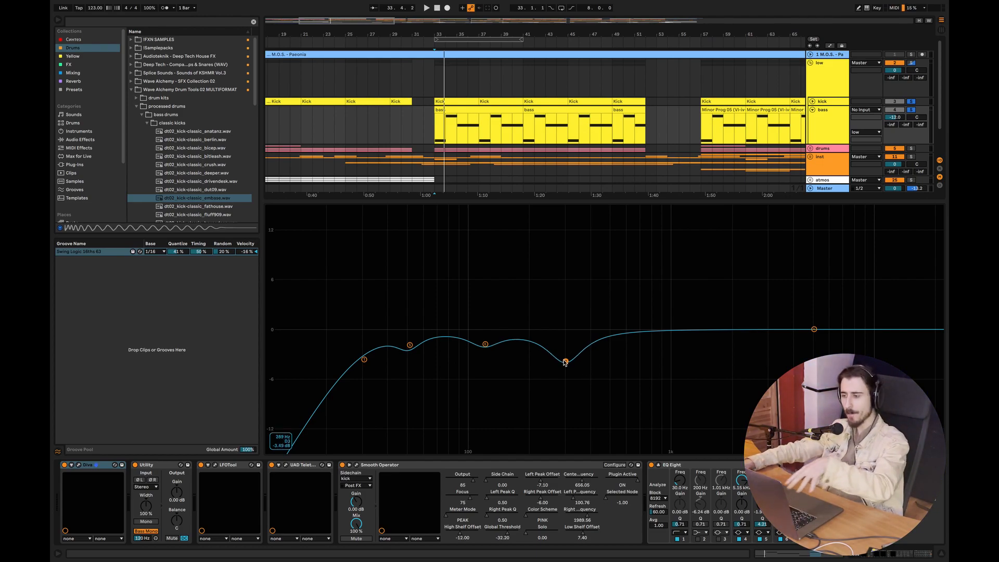
Switch off the Auto Filter on the Master track
{"action": "left_click", "coordinate": [824, 189]}
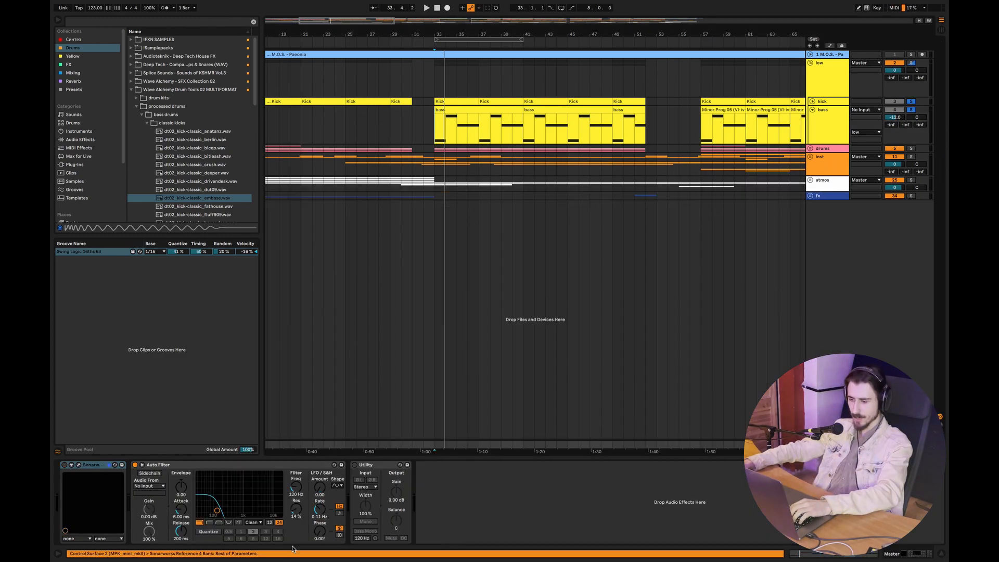
{"action": "left_click", "coordinate": [134, 464]}
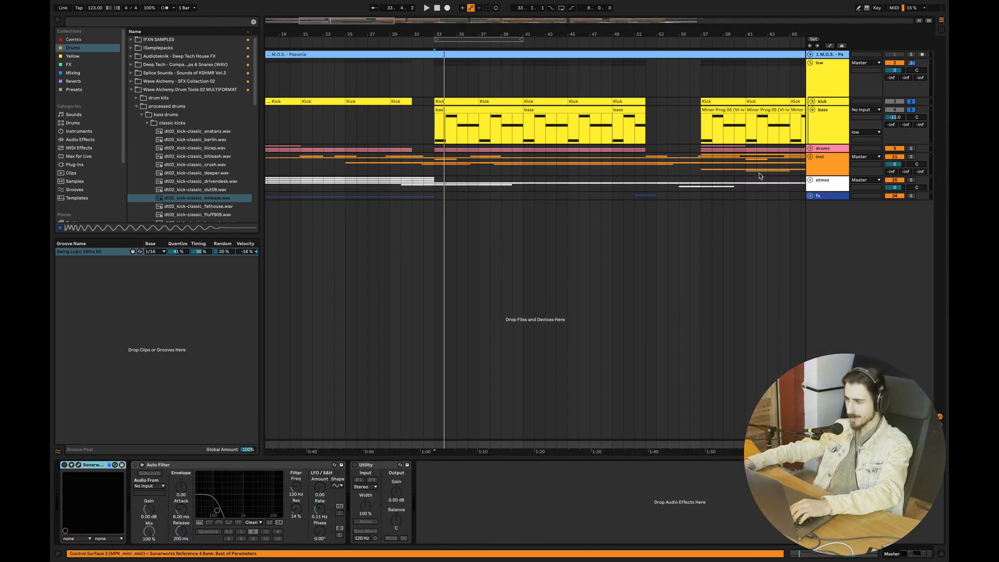
Deepen the bass's EQ Eight cut near 298 Hz to about -4.65 dB while playing it with the kick
{"action": "left_click", "coordinate": [824, 124]}
{"action": "left_click_drag", "start_coordinate": [564, 358], "coordinate": [565, 372]}
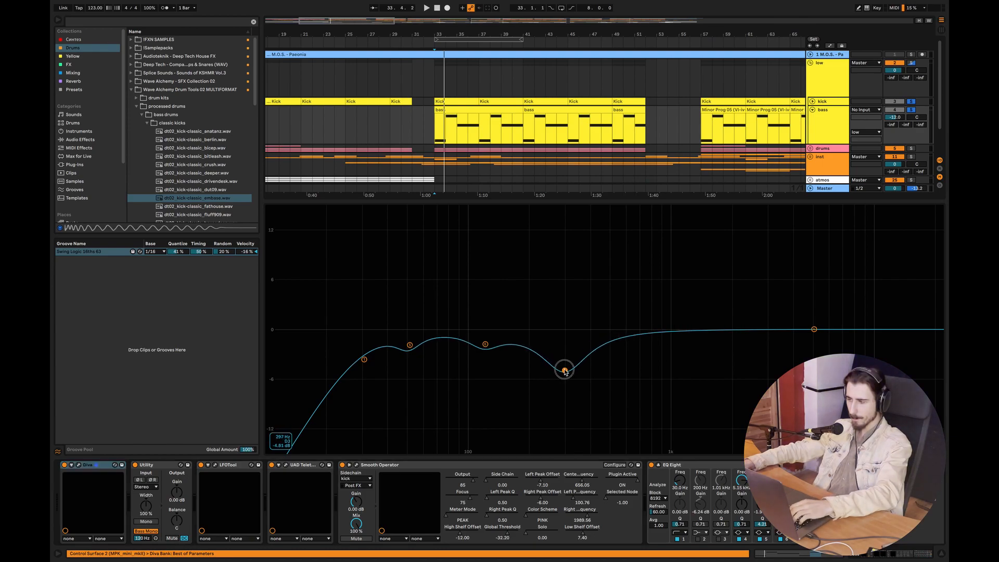
{"action": "key", "text": "space"}
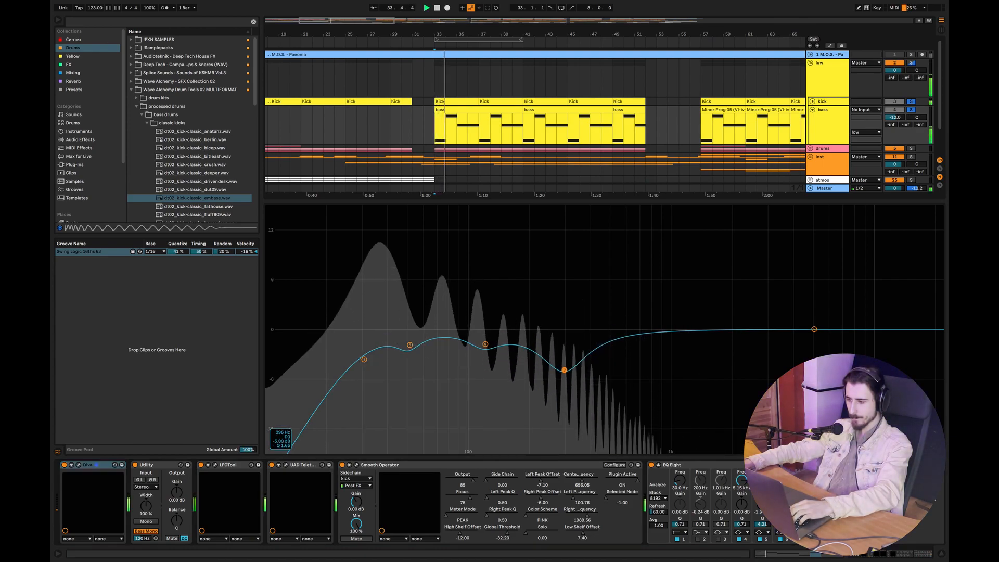
{"action": "left_click_drag", "start_coordinate": [564, 370], "coordinate": [565, 368]}
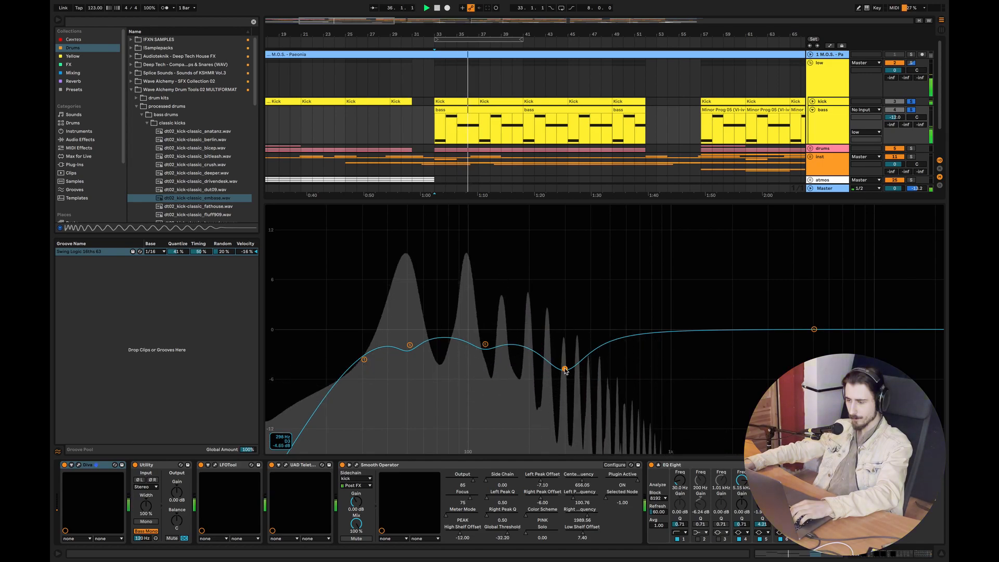
Bypass the bass's EQ Eight and Smooth Operator to compare the sound, and switch EQ Eight back on
{"action": "left_click", "coordinate": [652, 465]}
{"action": "key", "text": "space"}
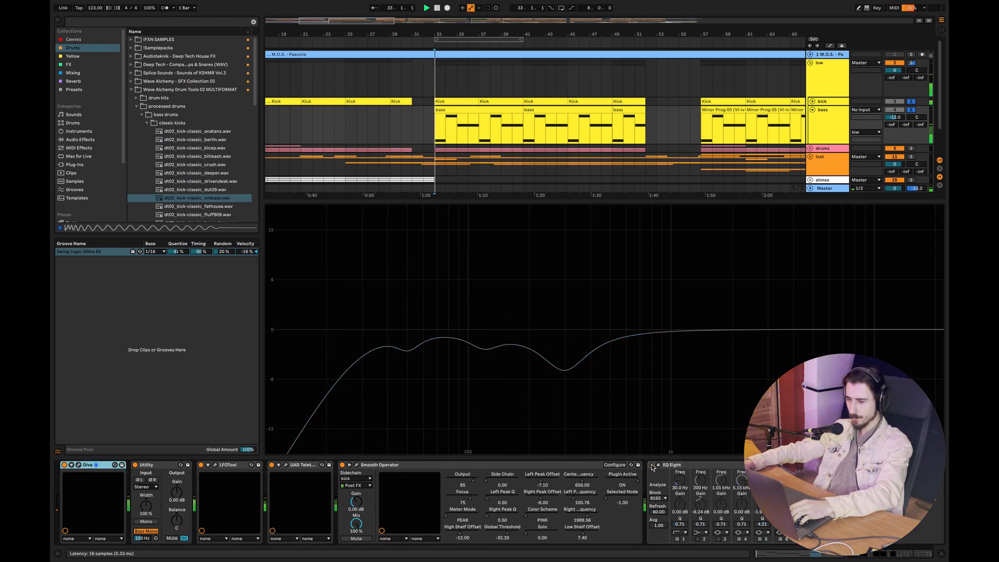
{"action": "key", "text": "space"}
{"action": "left_click", "coordinate": [343, 465]}
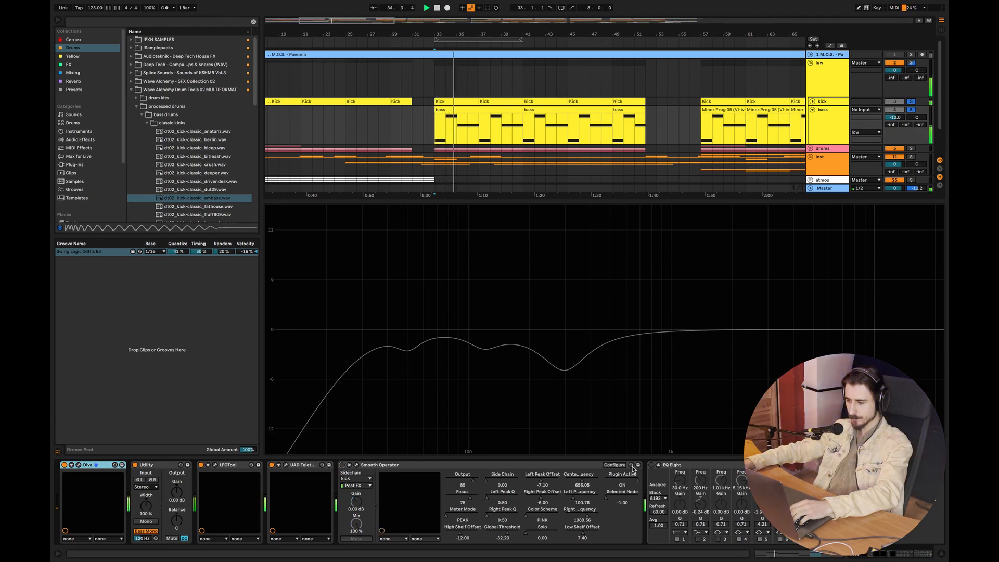
{"action": "left_click", "coordinate": [652, 465]}
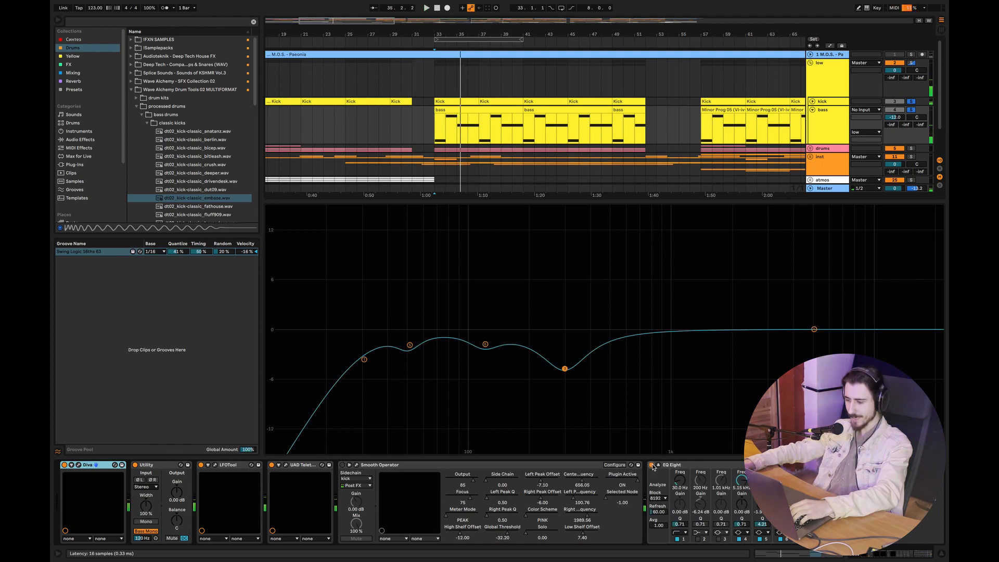
Ease the bass's EQ Eight cut near 301 Hz to about -4.57 dB while playing it with the kick
{"action": "key", "text": "space"}
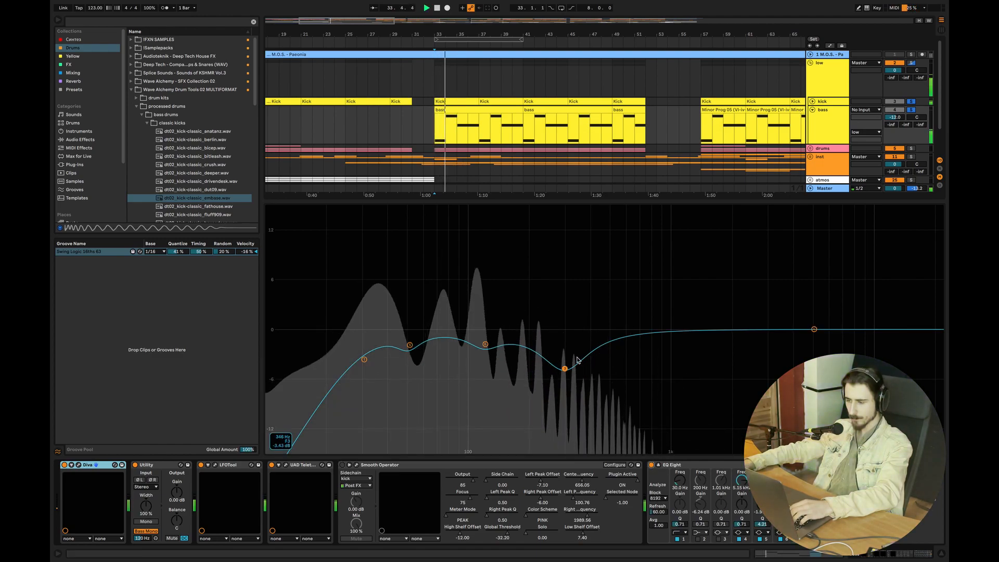
{"action": "left_click_drag", "start_coordinate": [564, 368], "coordinate": [565, 366]}
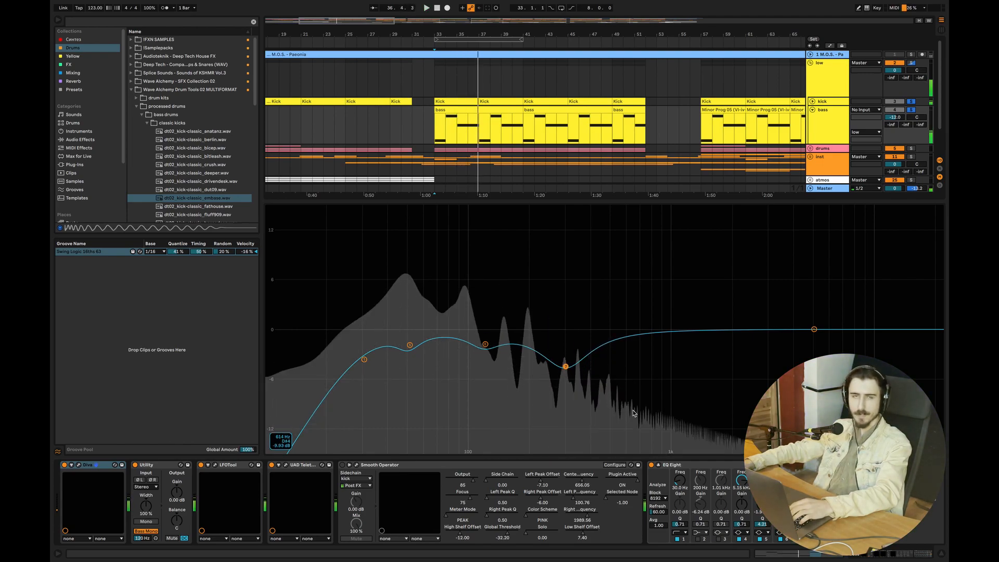
{"action": "key", "text": "space"}
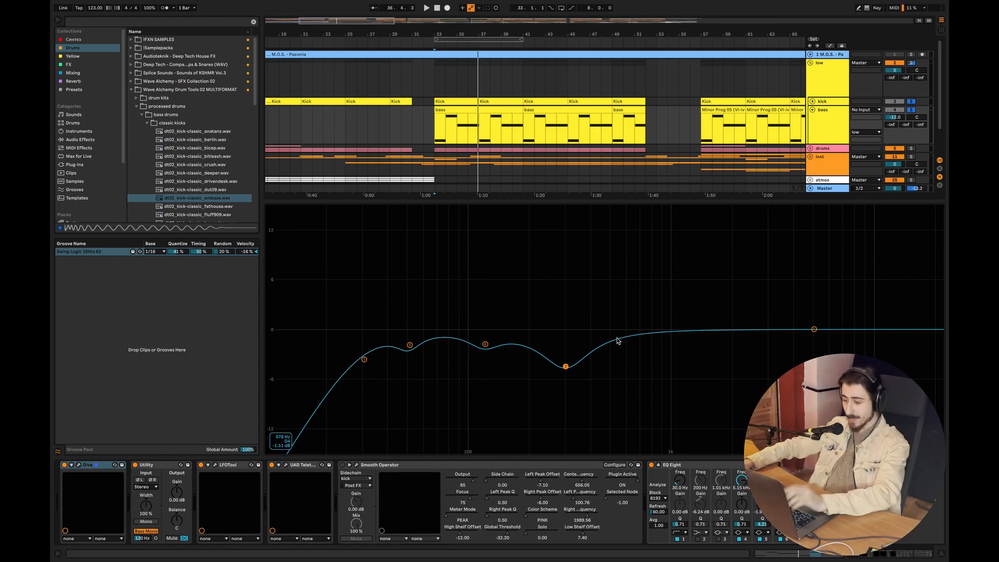
Switch the bass's Smooth Operator back on, open its plugin window, and collapse the enlarged EQ Eight display
{"action": "left_click", "coordinate": [343, 464]}
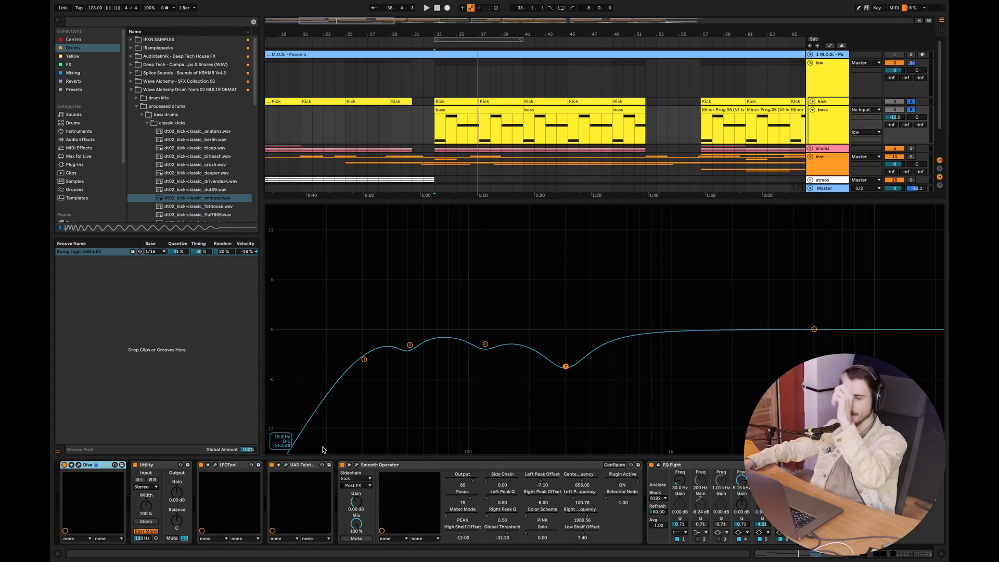
{"action": "left_click", "coordinate": [356, 464]}
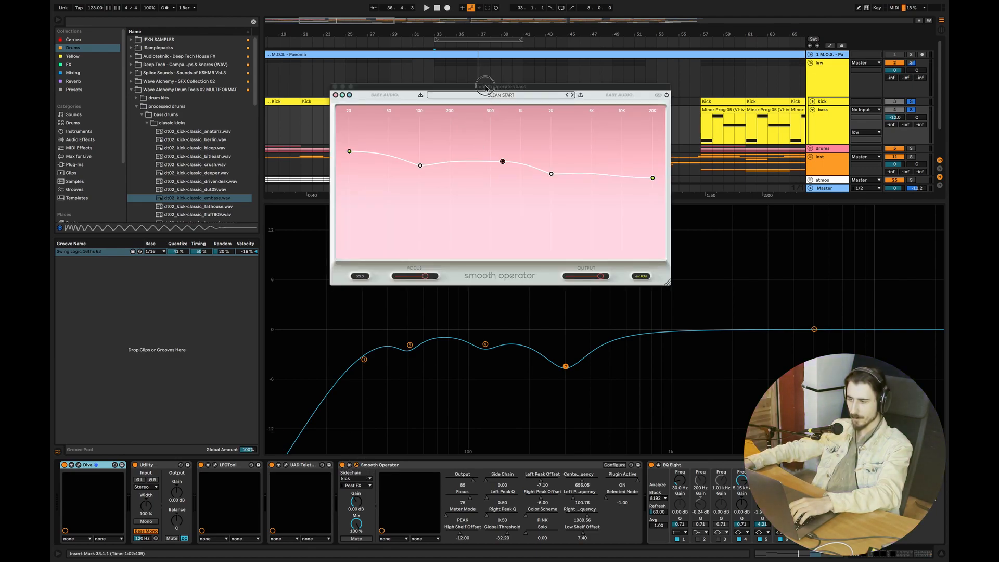
{"action": "left_click_drag", "start_coordinate": [485, 88], "coordinate": [511, 185]}
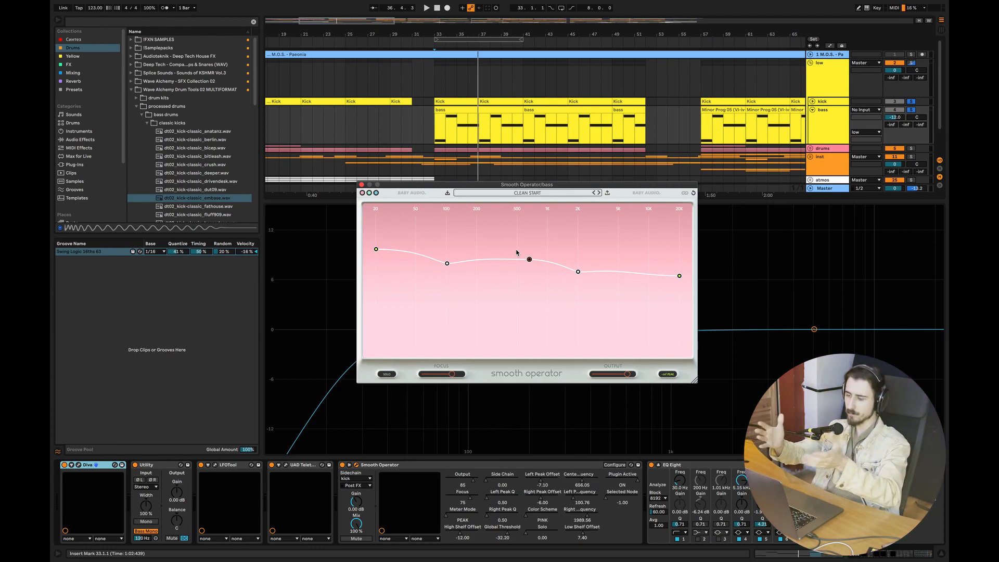
{"action": "left_click", "coordinate": [658, 465]}
Try lowering Smooth Operator's Global Threshold to -36.20 and audition the result on the bass
{"action": "key", "text": "space"}
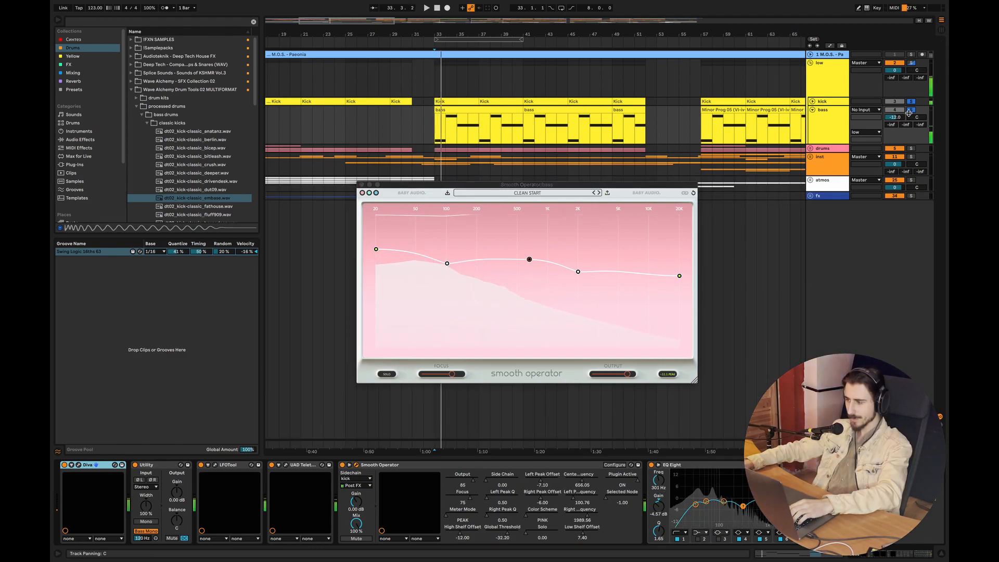
{"action": "mouse_move", "coordinate": [529, 259]}
{"action": "left_mouse_down"}
{"action": "mouse_move", "coordinate": [530, 276]}
{"action": "mouse_move", "coordinate": [530, 265]}
{"action": "left_mouse_up"}
{"action": "key", "text": "space"}
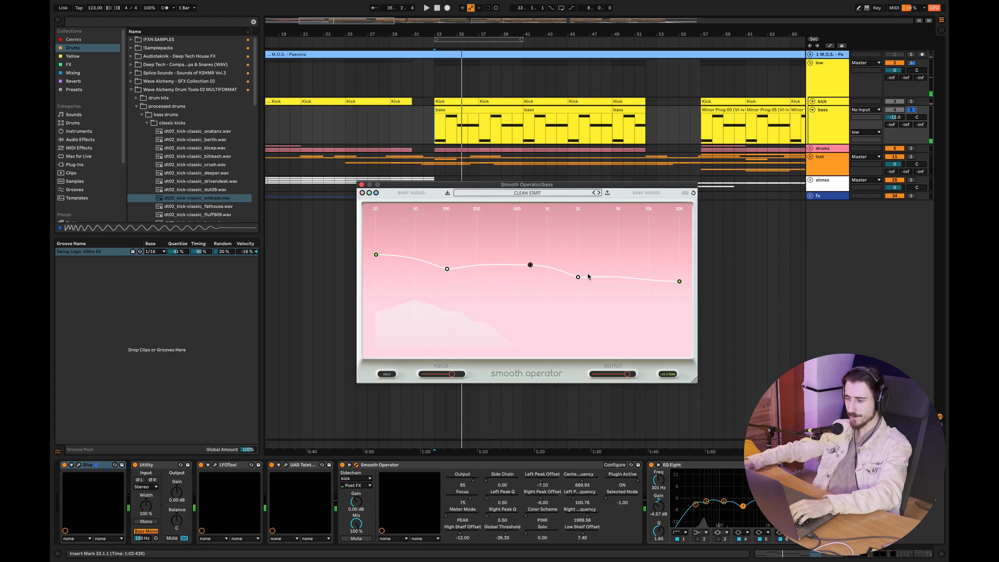
{"action": "key", "text": "space"}
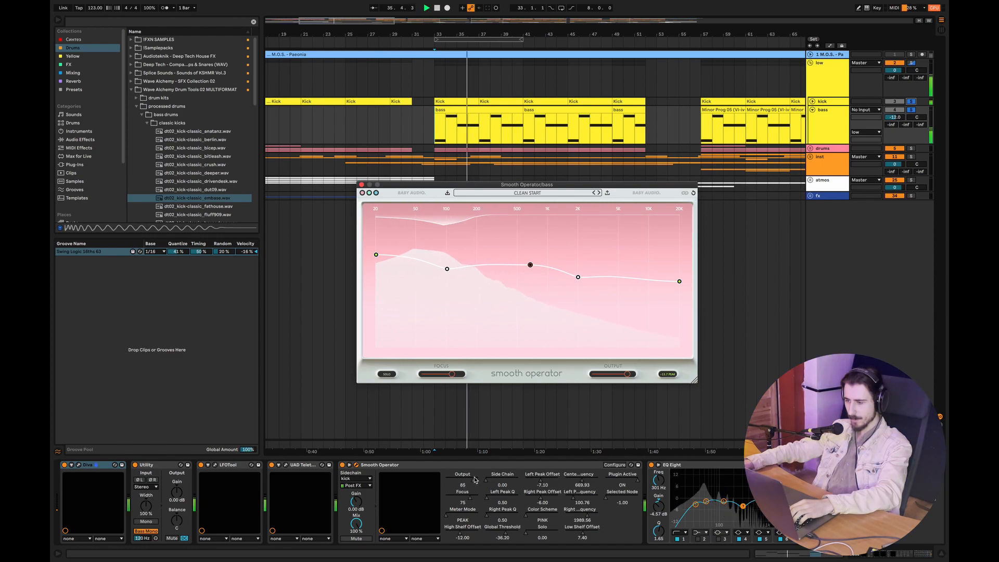
{"action": "key", "text": "space"}
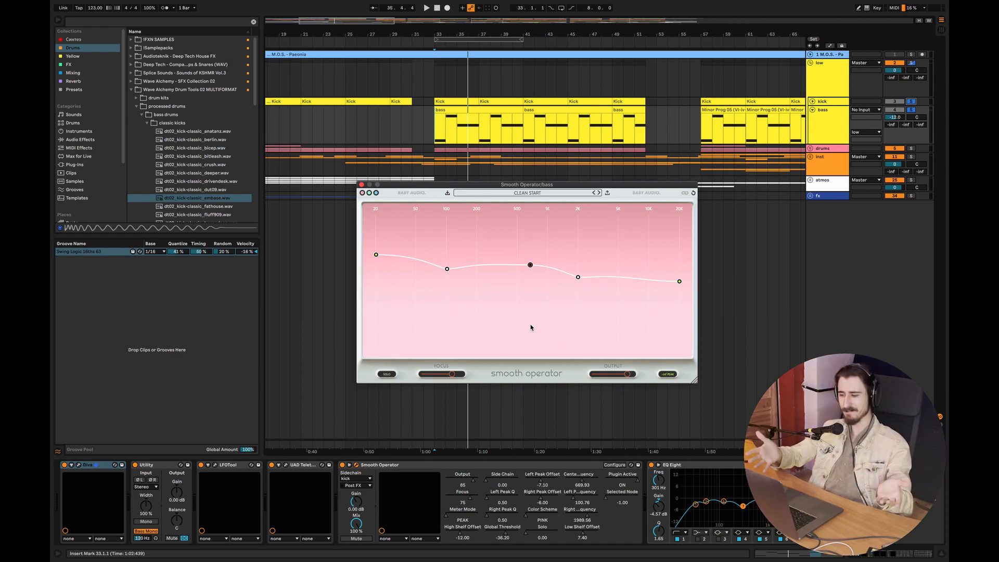
Set Smooth Operator's Global Threshold to -30.80, raise its node near 100 Hz slightly, and audition the kick and bass
{"action": "left_click_drag", "start_coordinate": [532, 268], "coordinate": [531, 258]}
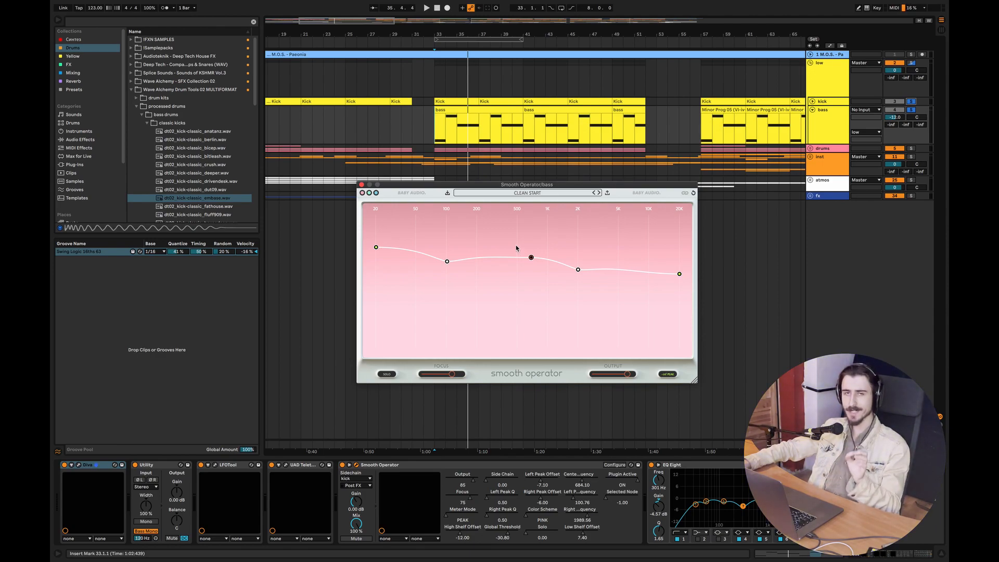
{"action": "key", "text": "space"}
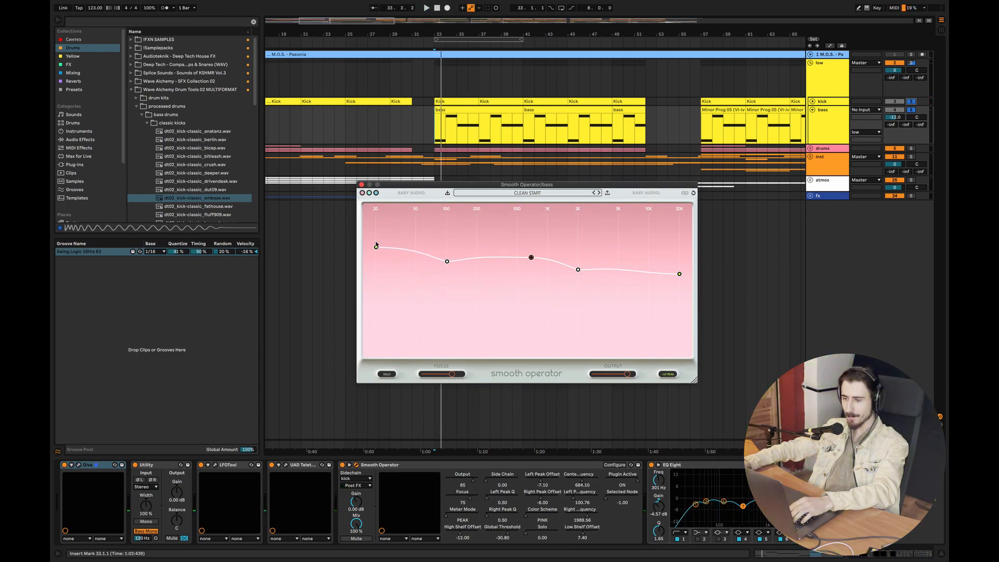
{"action": "left_click_drag", "start_coordinate": [447, 262], "coordinate": [446, 260]}
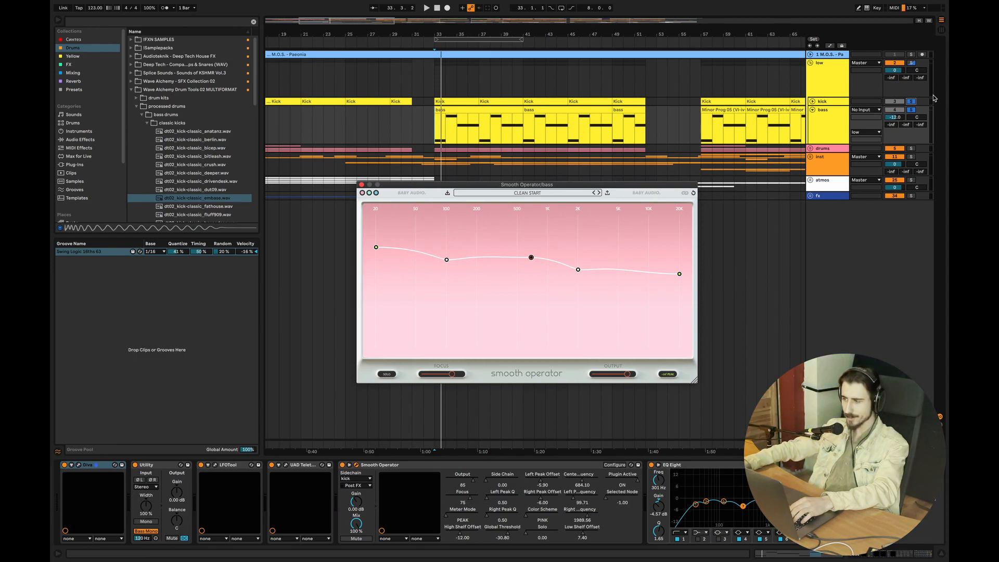
{"action": "key", "text": "space"}
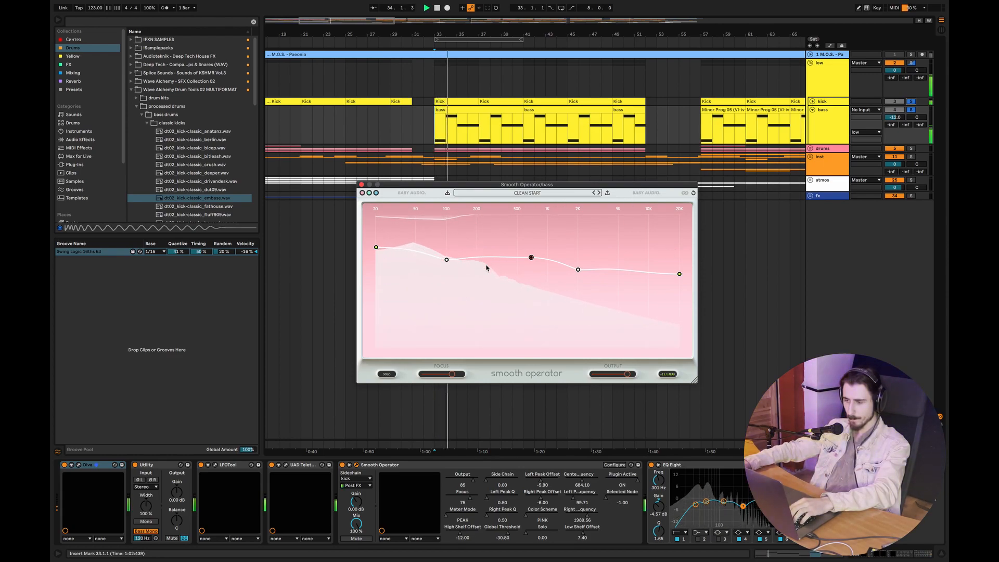
{"action": "key", "text": "space"}
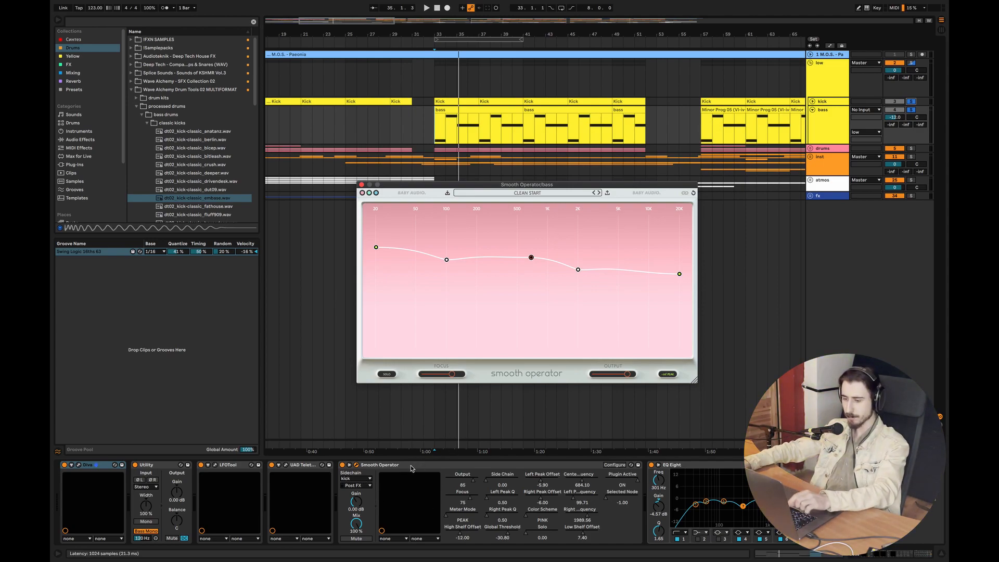
Examine the volume ducking curve in the bass's LFOTool and close its window
{"action": "left_click", "coordinate": [363, 479]}
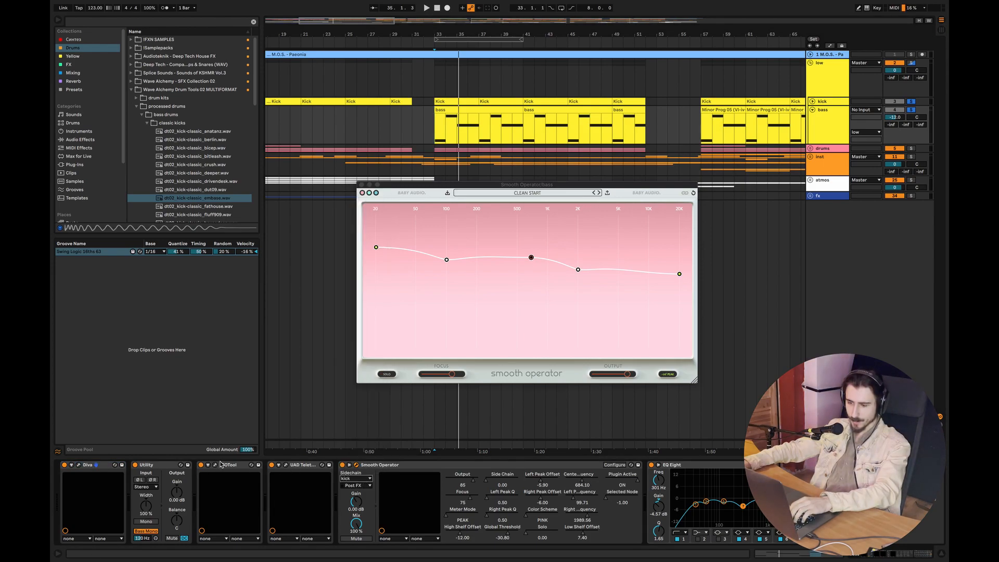
{"action": "left_click", "coordinate": [216, 464]}
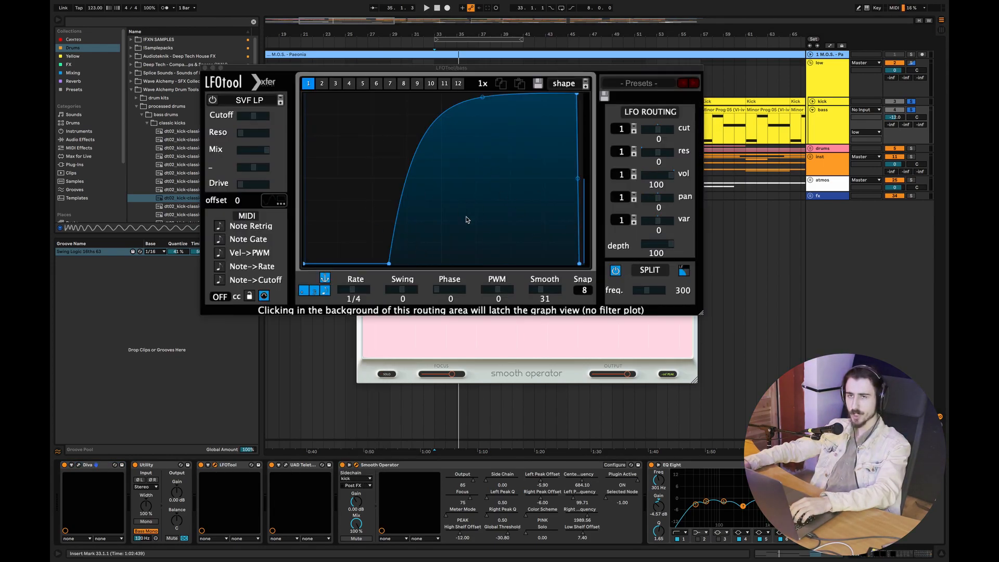
{"action": "left_click_drag", "start_coordinate": [389, 264], "coordinate": [391, 265]}
{"action": "left_click", "coordinate": [204, 67]}
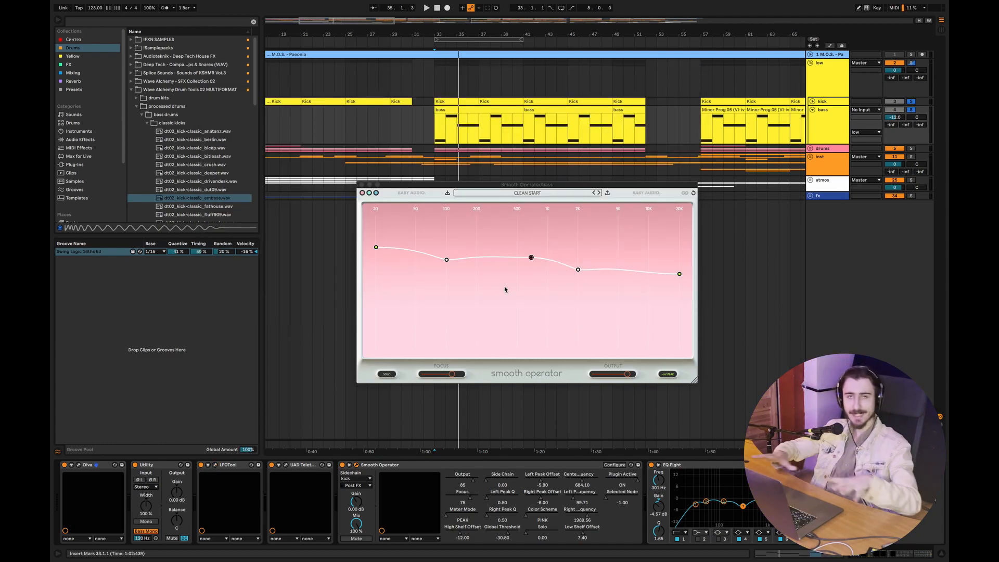
Try the bass's Smooth Operator with its sidechain source set to No Input and audition the kick and bass
{"action": "key", "text": "space"}
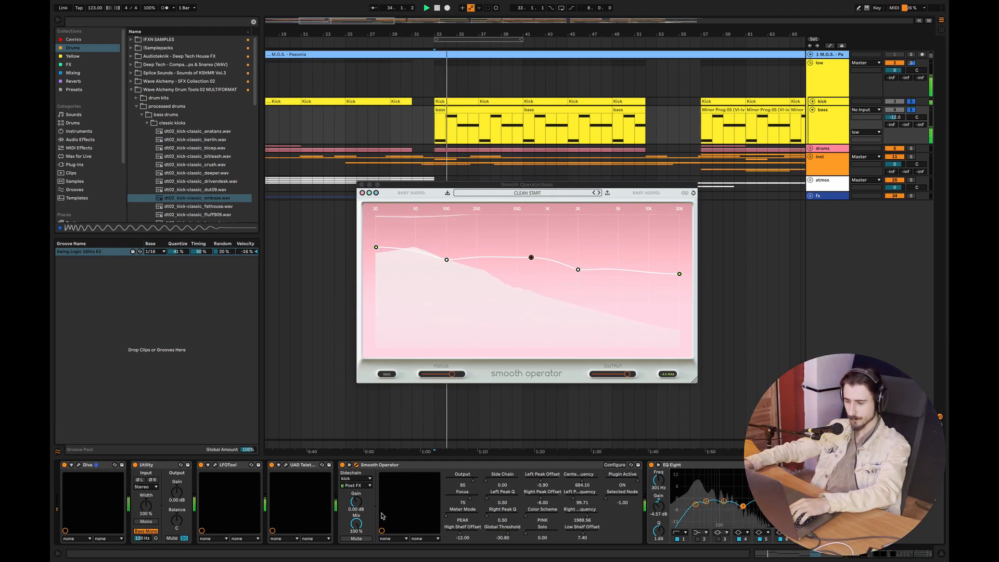
{"action": "left_click", "coordinate": [370, 479]}
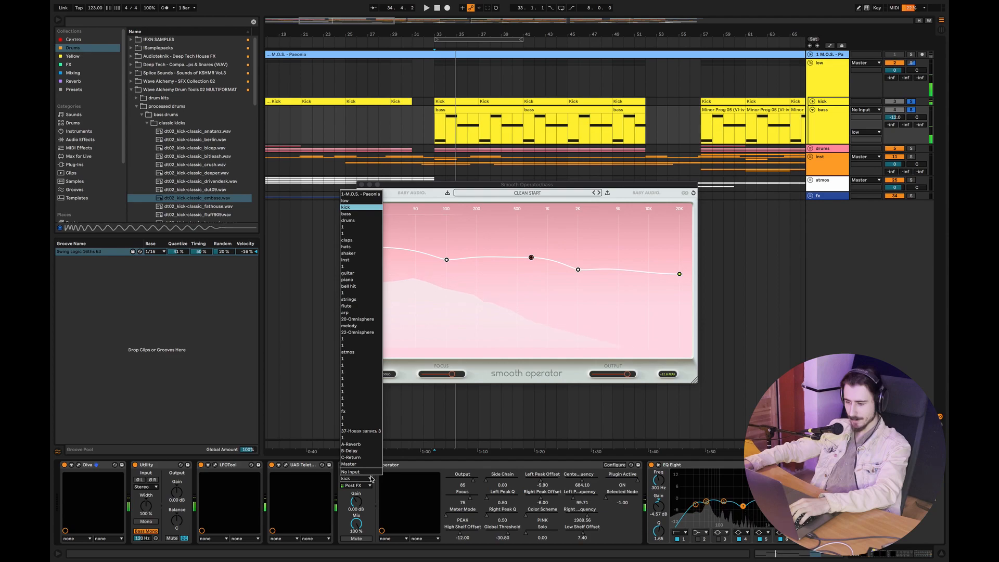
{"action": "left_click", "coordinate": [358, 472]}
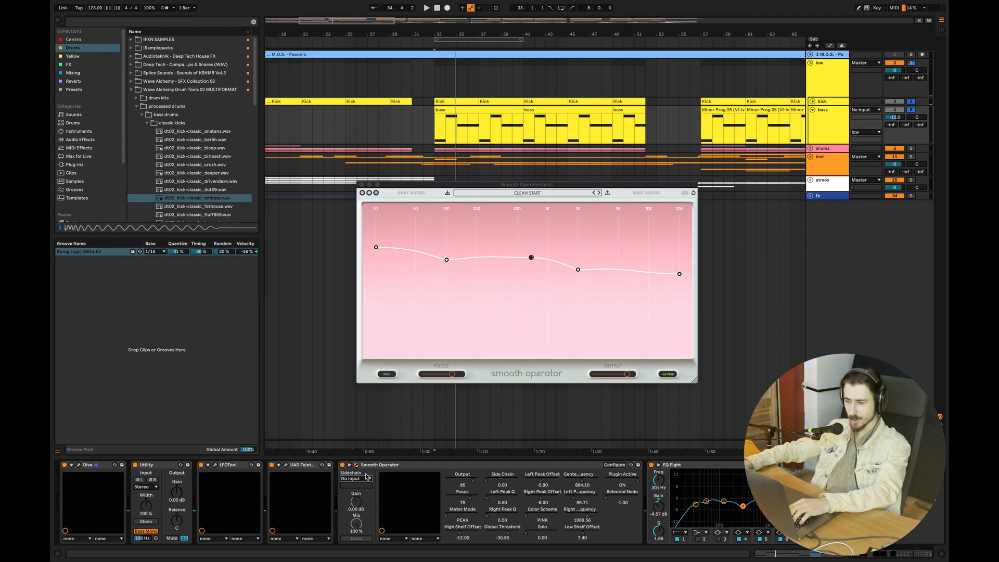
{"action": "key", "text": "space"}
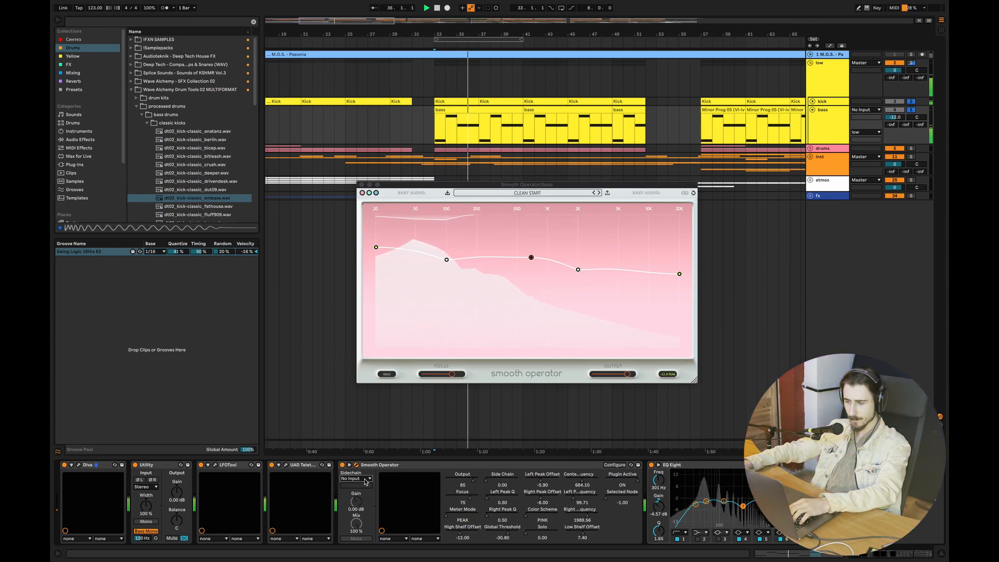
{"action": "key", "text": "space"}
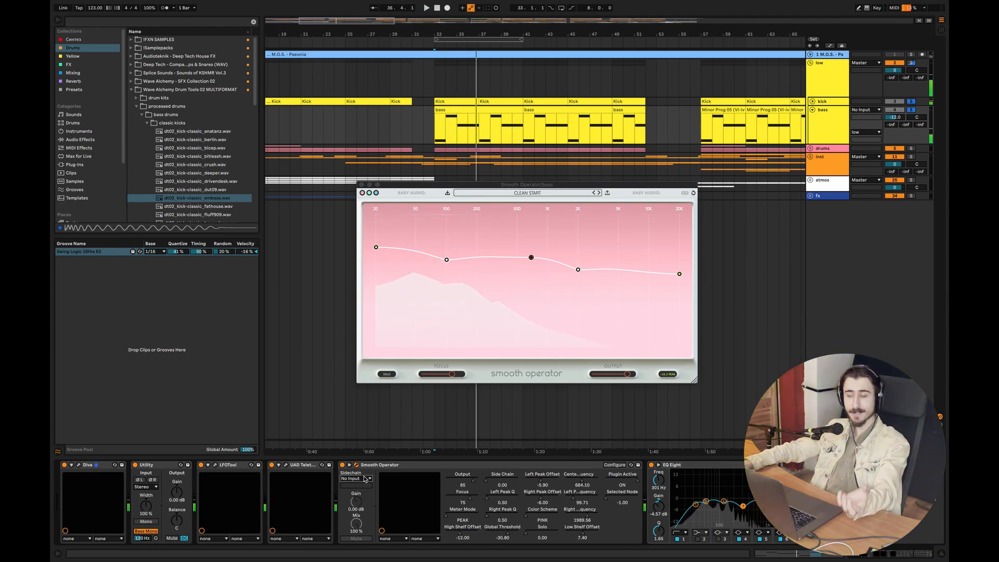
Set Smooth Operator's sidechain source back to kick and audition the kick and bass again
{"action": "left_click", "coordinate": [367, 478]}
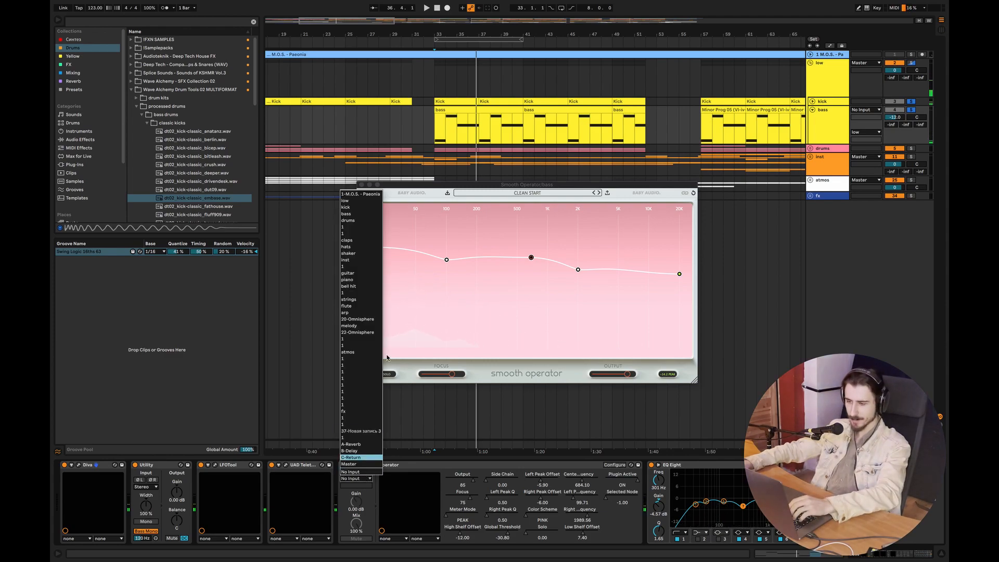
{"action": "left_click", "coordinate": [360, 207]}
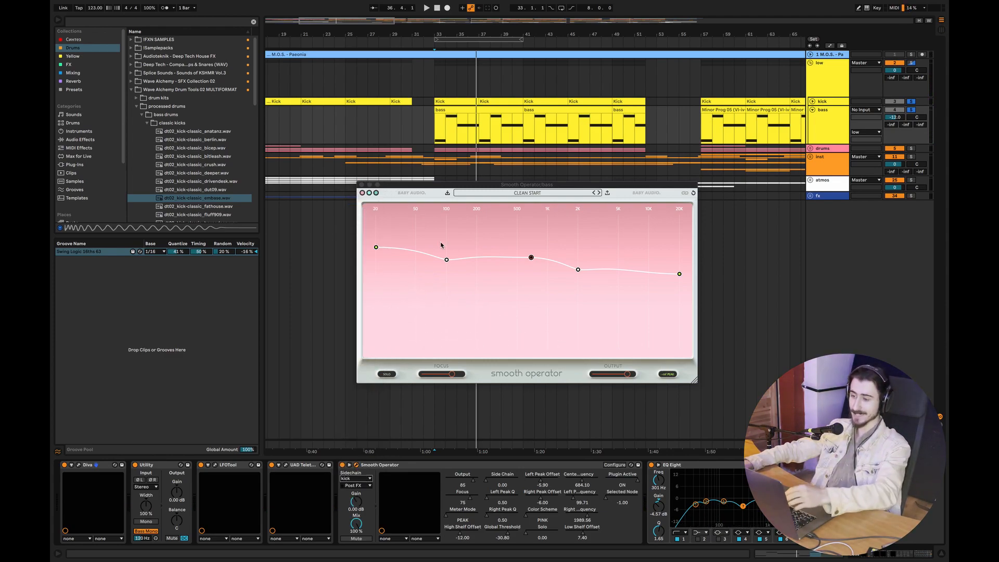
{"action": "key", "text": "space"}
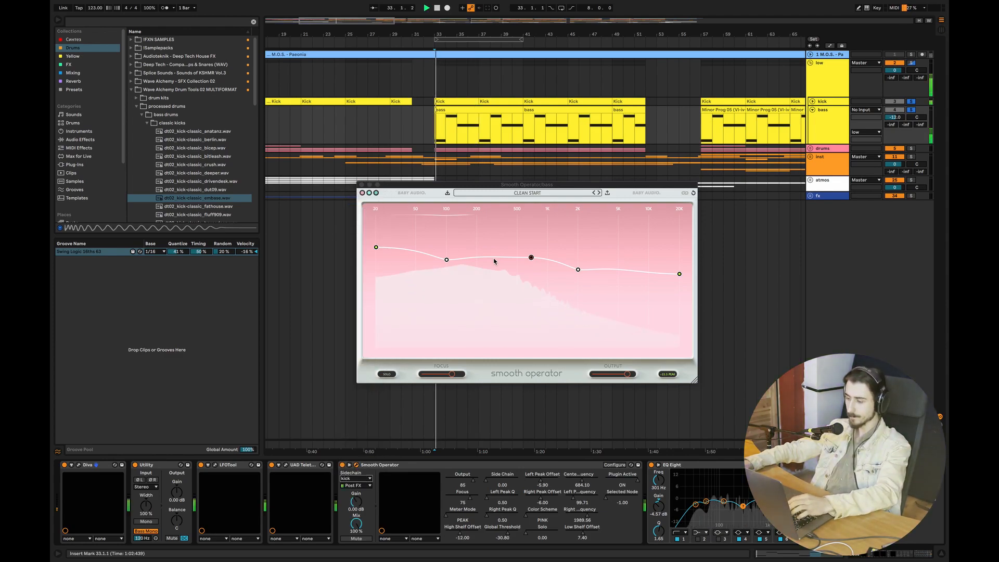
Enlarge the bass's EQ Eight curve display and close the Smooth Operator plugin window
{"action": "left_click", "coordinate": [659, 465]}
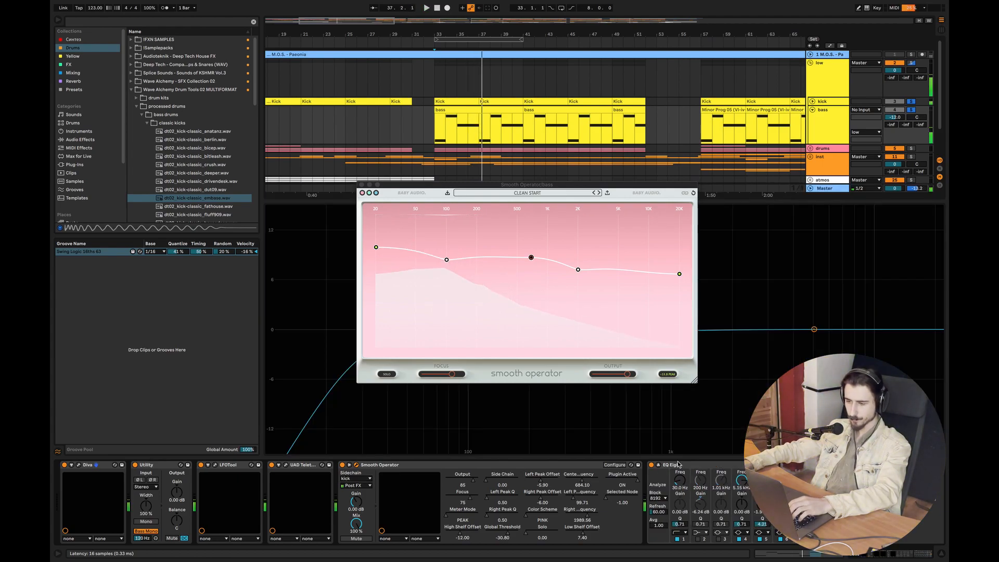
{"action": "left_click", "coordinate": [364, 192]}
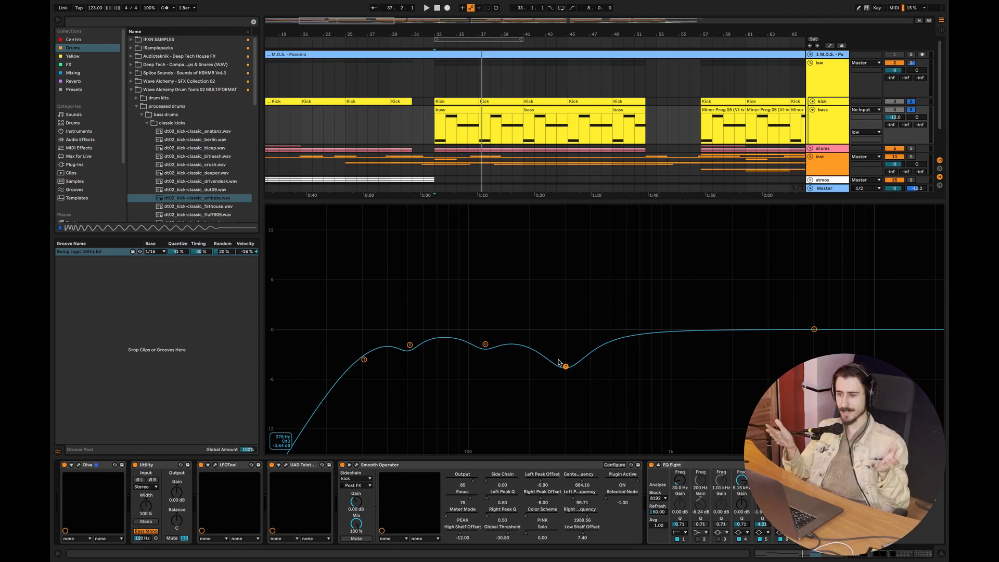